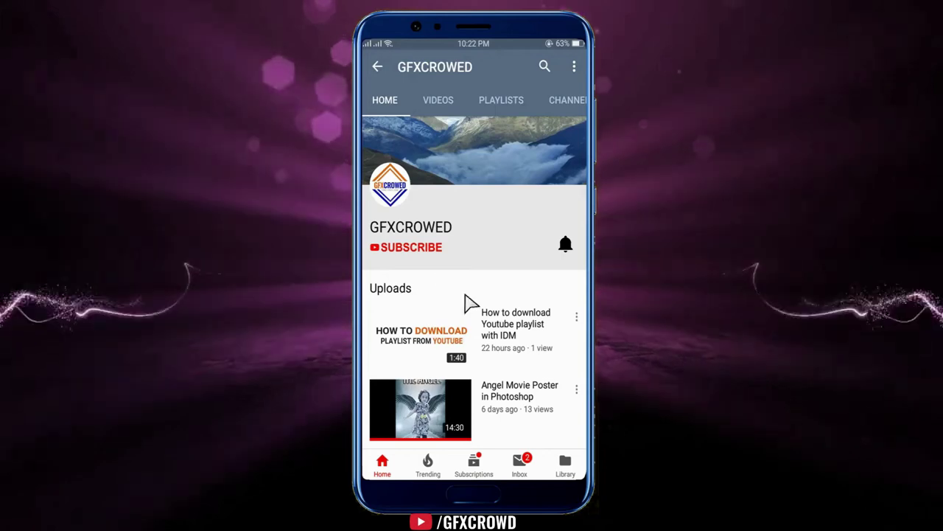
# Step: Make Untitled-1, a blank white 1218 × 1652 px document at 72 pixels/inch
pyautogui.click(423, 251)
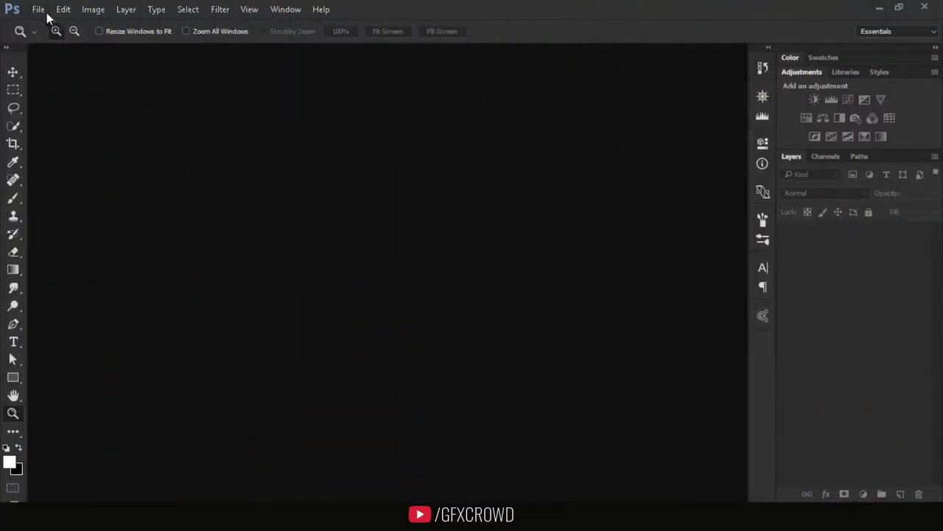
pyautogui.click(45, 14)
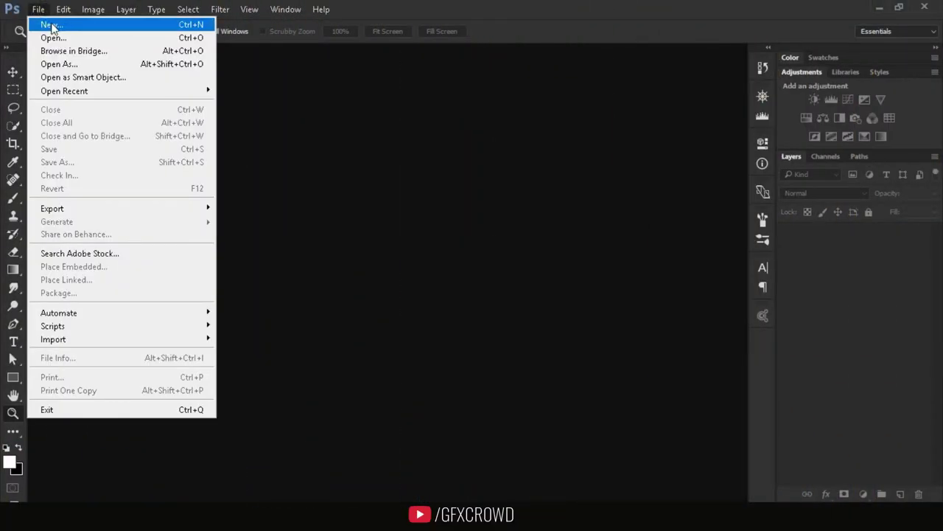
pyautogui.click(51, 24)
pyautogui.click(420, 161)
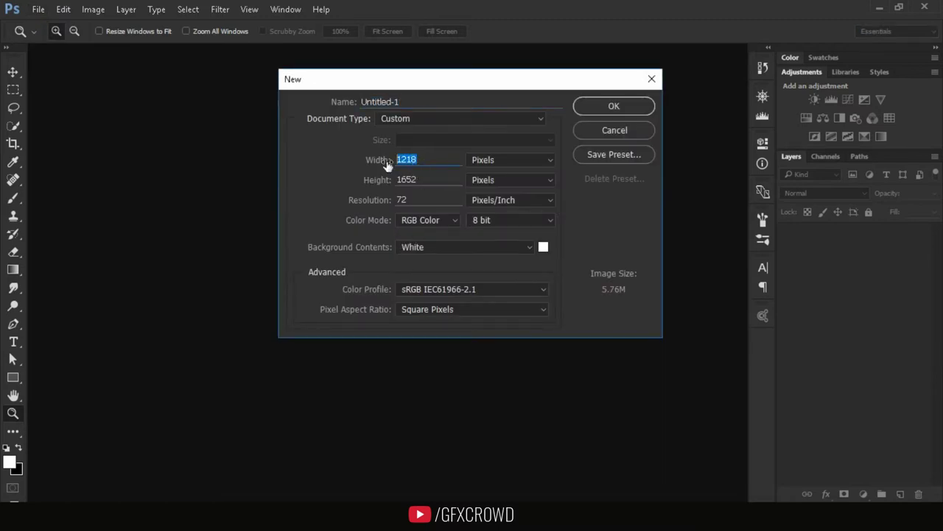
pyautogui.click(439, 184)
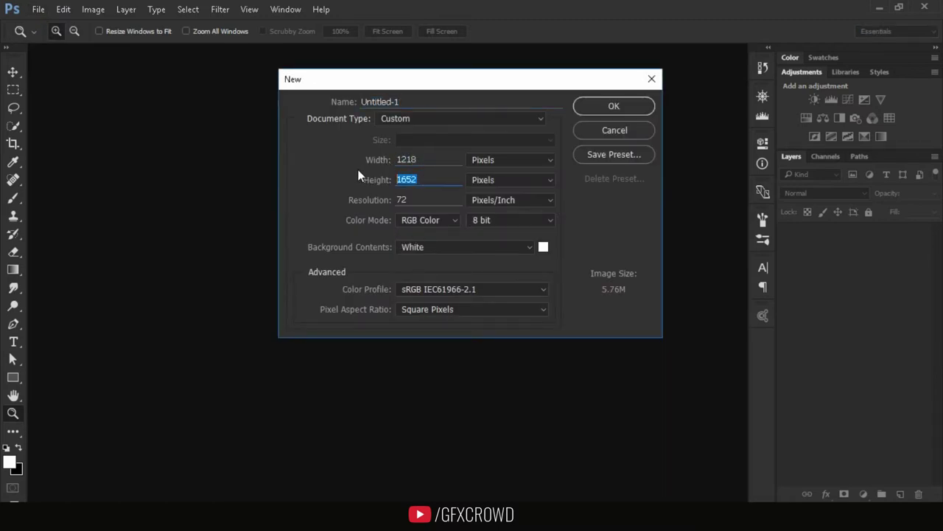
pyautogui.click(601, 109)
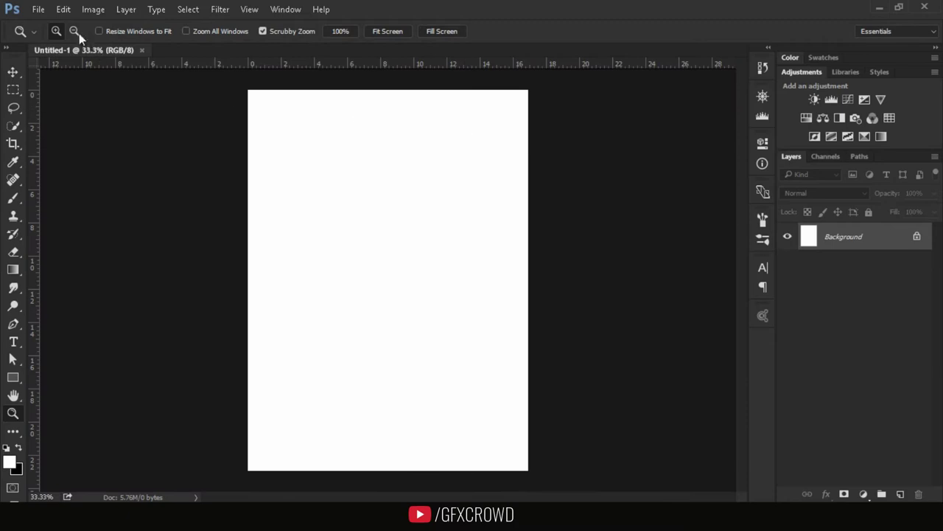
pyautogui.click(39, 9)
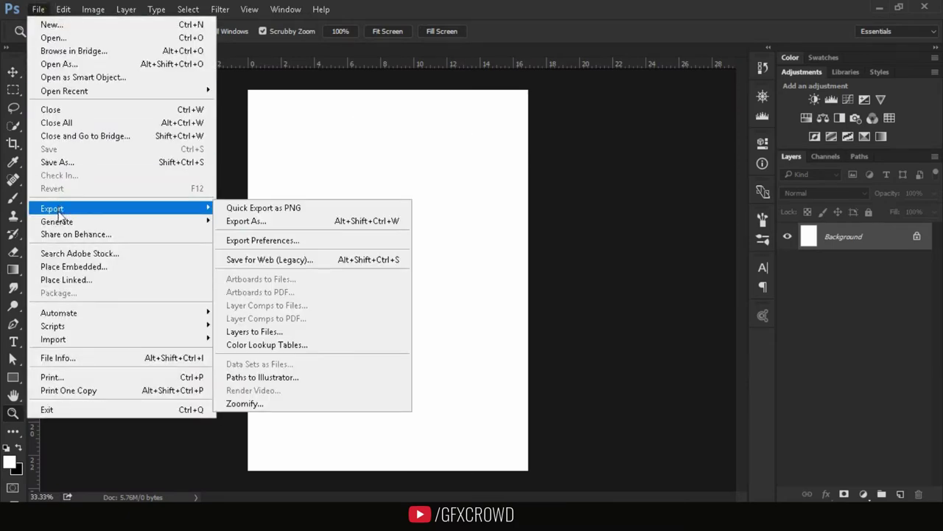
# Step: Place the misty dead-tree photo as embedded and scale it to cover the whole canvas
pyautogui.click(78, 270)
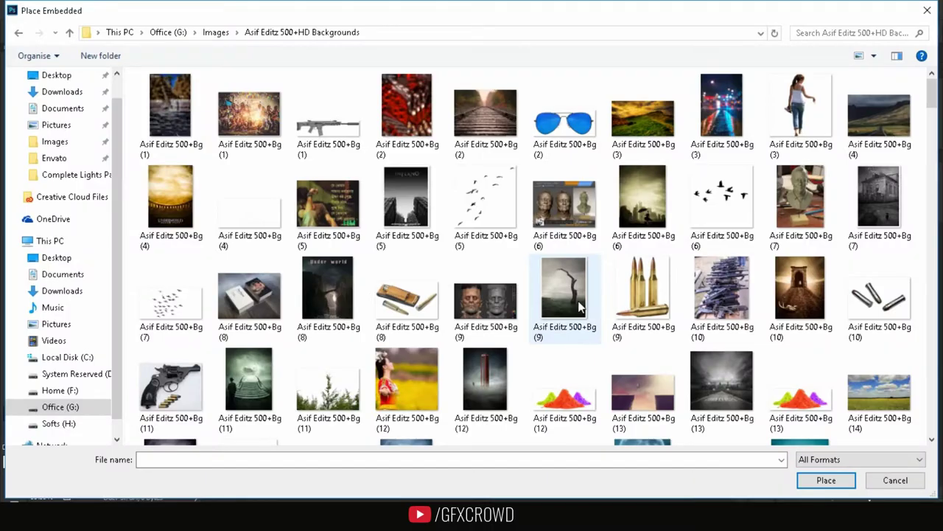
pyautogui.click(580, 306)
pyautogui.click(826, 480)
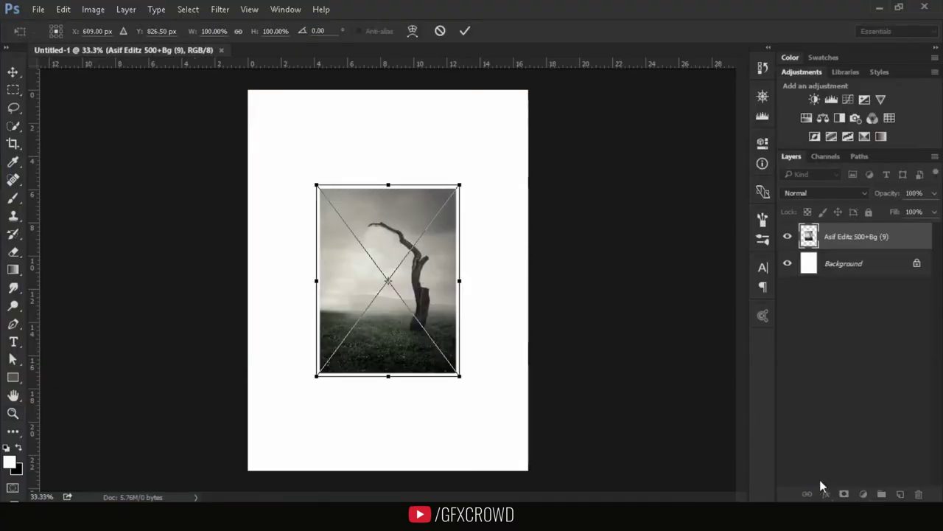
pyautogui.moveTo(417, 249); pyautogui.dragTo(343, 149)
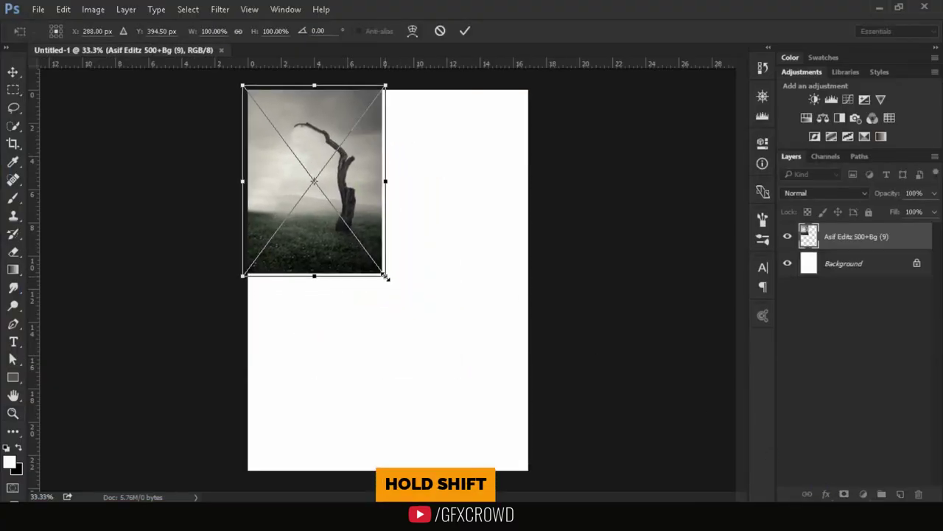
pyautogui.moveTo(386, 277); pyautogui.dragTo(564, 459)
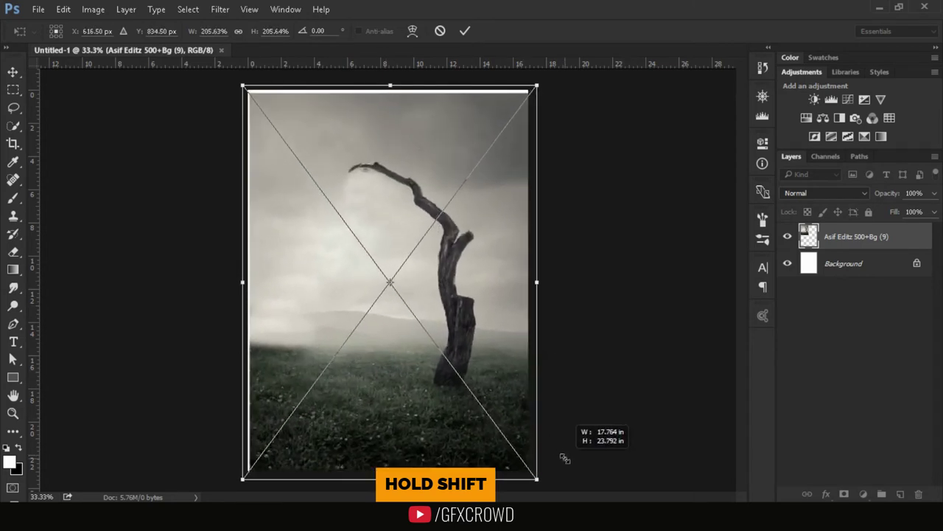
pyautogui.moveTo(565, 458); pyautogui.dragTo(569, 459)
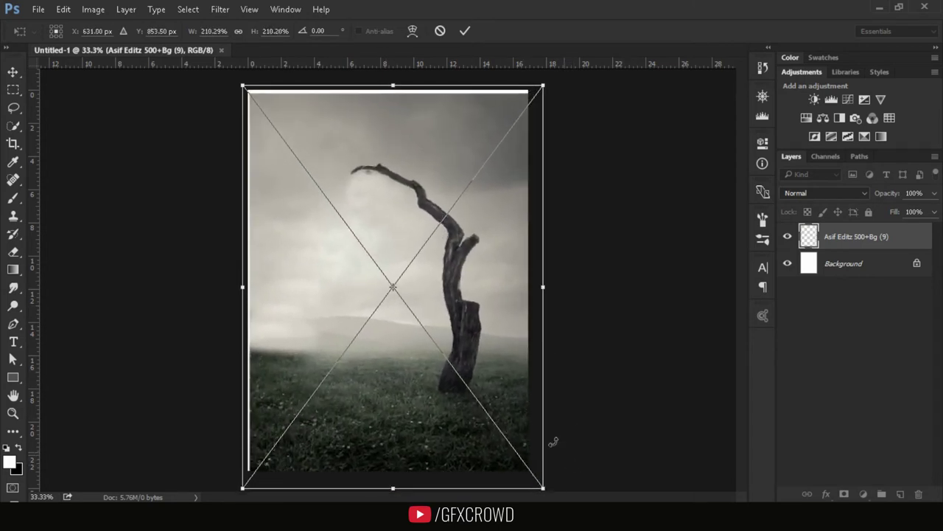
pyautogui.moveTo(474, 352); pyautogui.dragTo(466, 346)
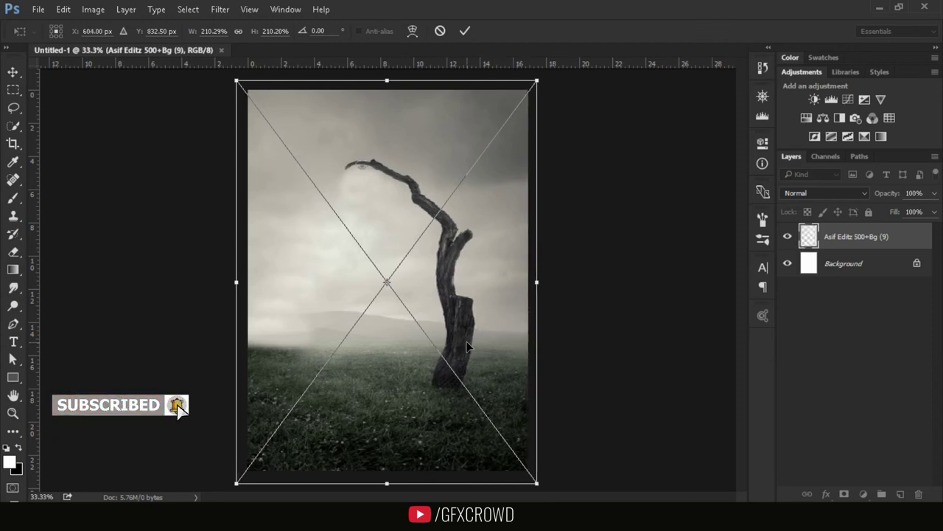
pyautogui.click(466, 30)
# Step: Zoom in slightly on the canvas and return to the Move tool
pyautogui.press('z')
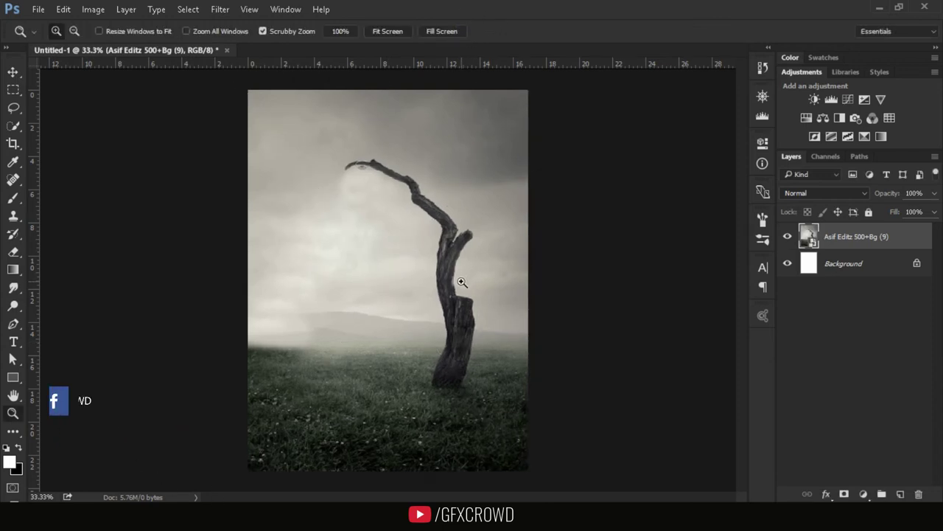
pyautogui.moveTo(455, 283)
pyautogui.mouseDown()
pyautogui.moveTo(471, 282)
pyautogui.moveTo(443, 278)
pyautogui.mouseUp()
pyautogui.press('v')
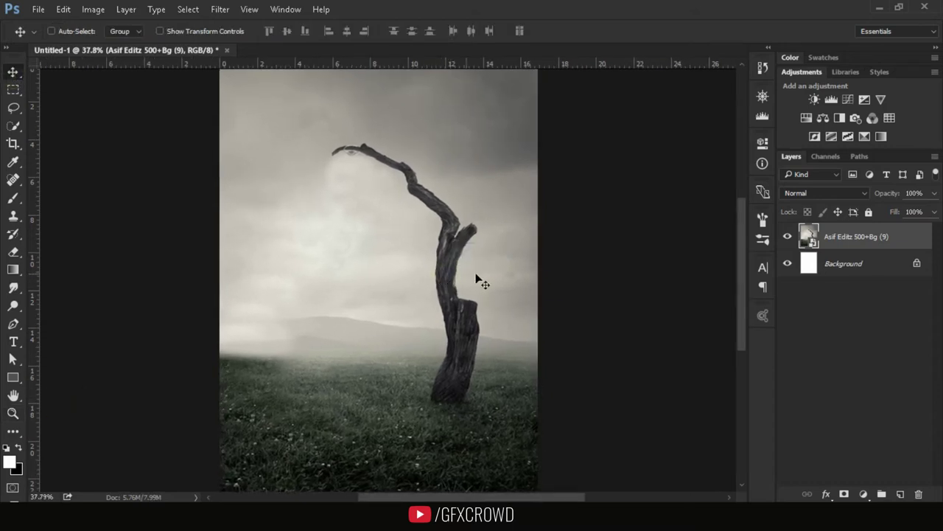
pyautogui.click(38, 10)
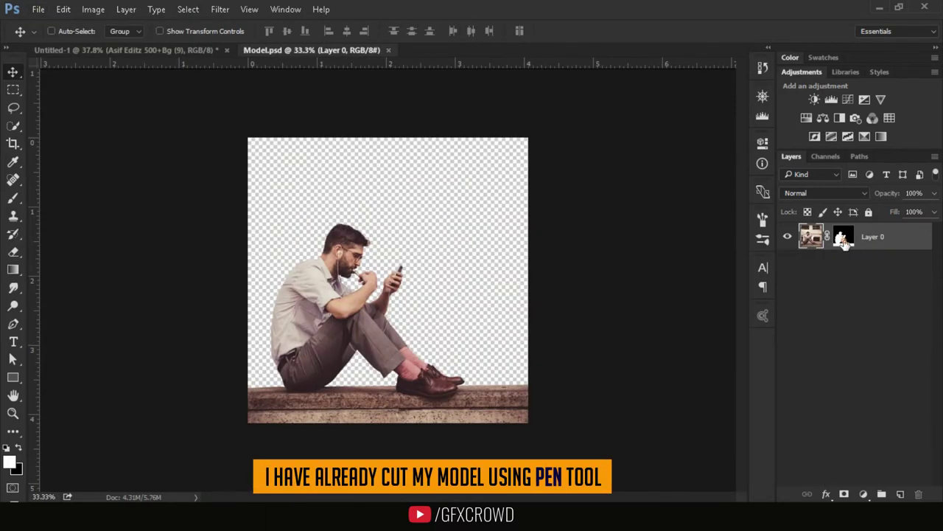
# Step: Disable and re-enable Layer 0's mask in Model.psd to check the man's cut-out
pyautogui.rightClick(845, 244)
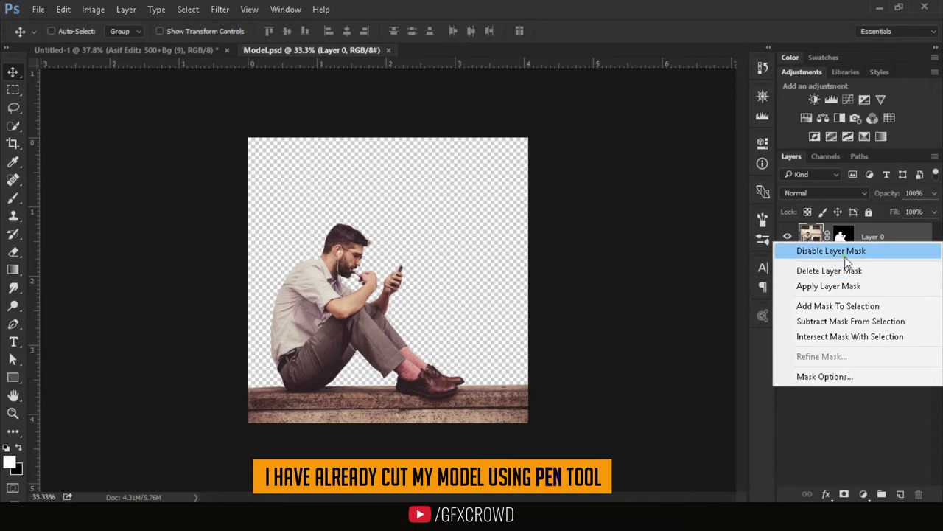
pyautogui.click(844, 252)
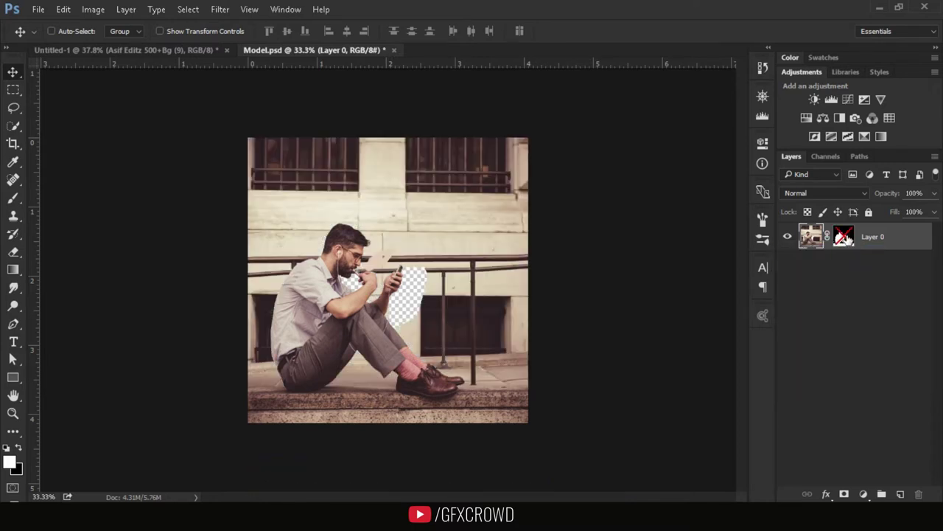
pyautogui.rightClick(846, 237)
pyautogui.click(852, 246)
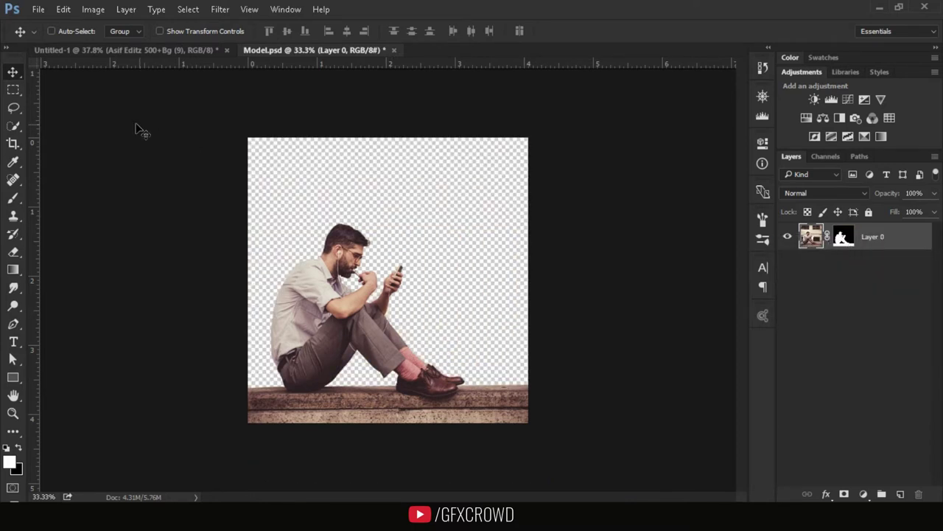
# Step: Bring the cut-out man from Model.psd into Untitled-1 as Layer 1, placed lower left on the grass
pyautogui.moveTo(369, 374)
pyautogui.mouseDown()
pyautogui.moveTo(181, 65)
pyautogui.moveTo(343, 220)
pyautogui.mouseUp()
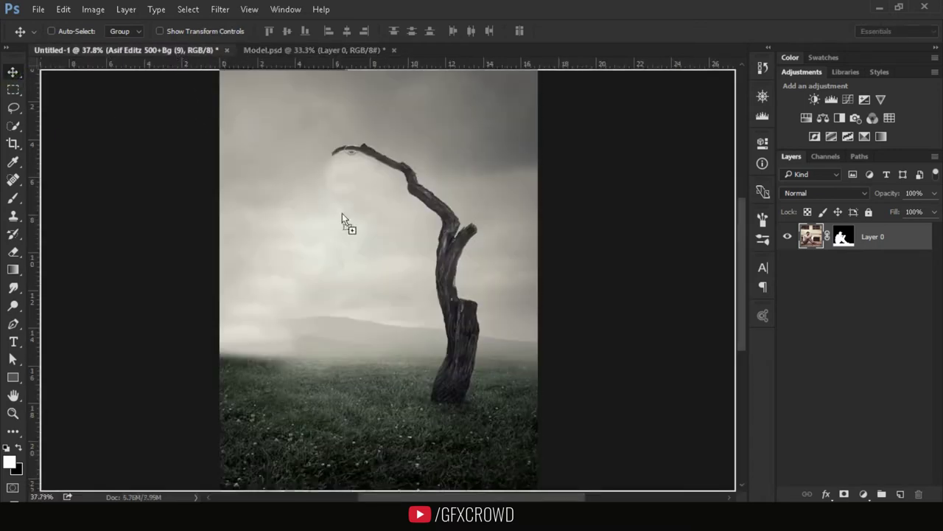
pyautogui.moveTo(431, 356); pyautogui.dragTo(362, 420)
pyautogui.moveTo(410, 326); pyautogui.dragTo(448, 226)
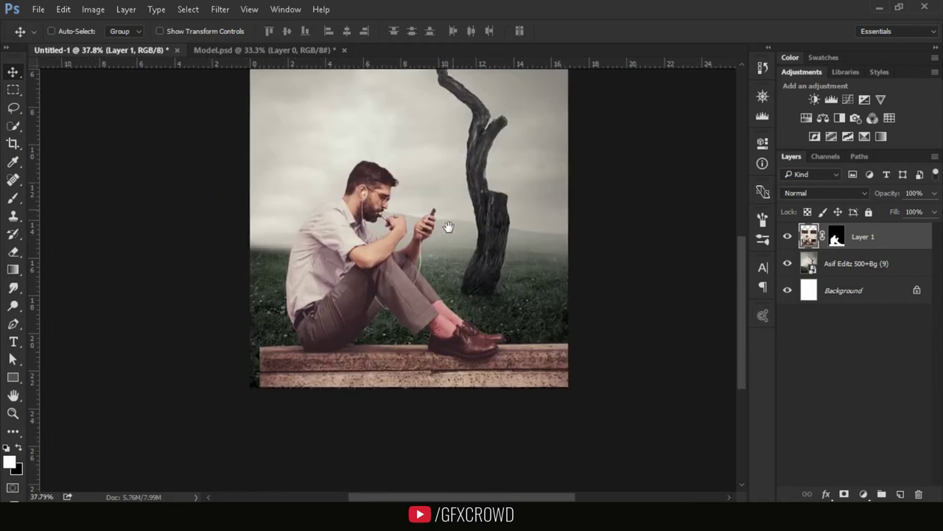
pyautogui.moveTo(437, 354); pyautogui.dragTo(423, 353)
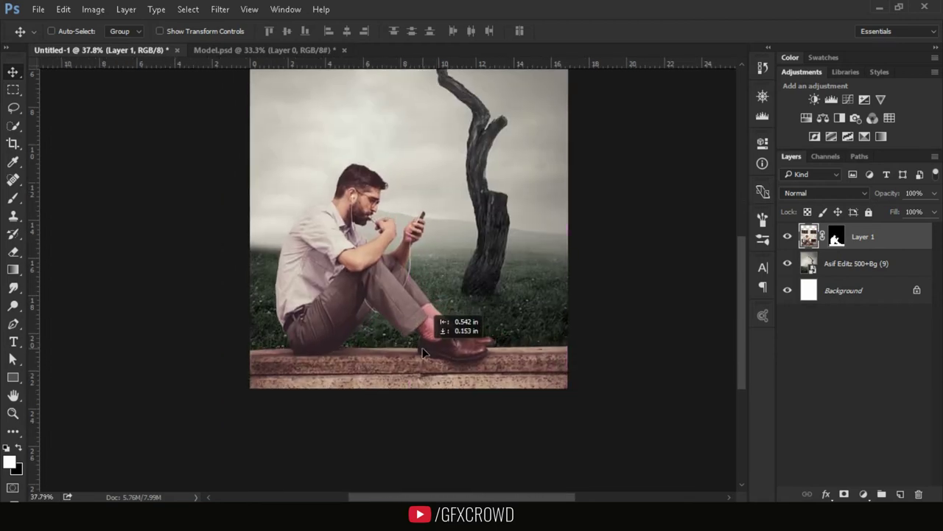
pyautogui.moveTo(423, 353); pyautogui.dragTo(423, 354)
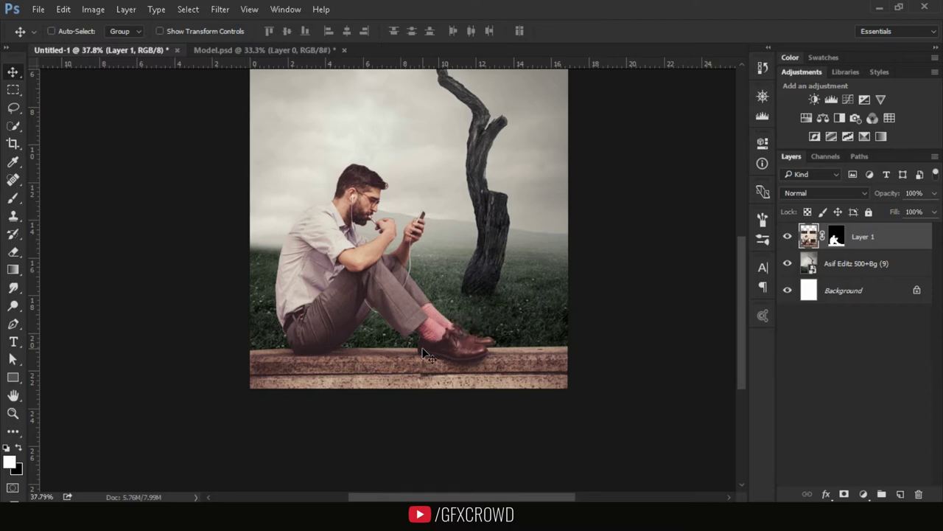
pyautogui.moveTo(743, 366); pyautogui.dragTo(744, 336)
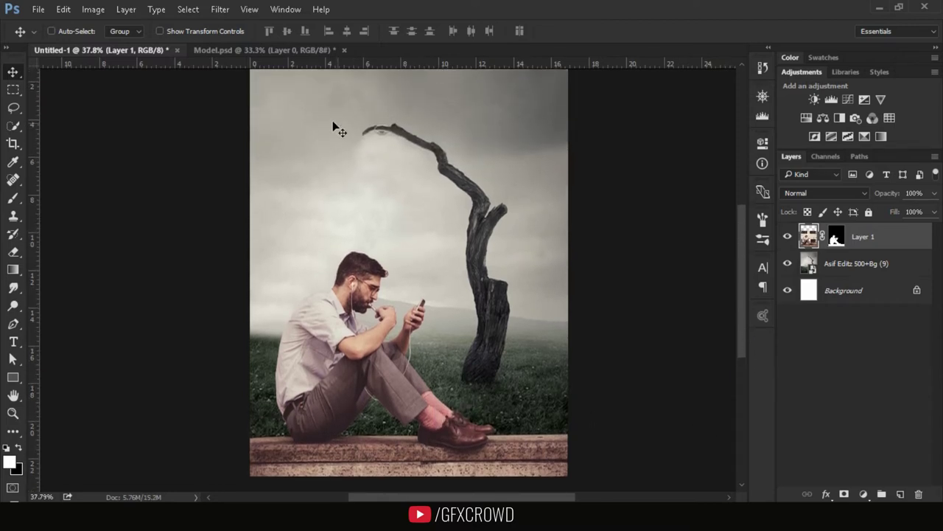
pyautogui.click(37, 10)
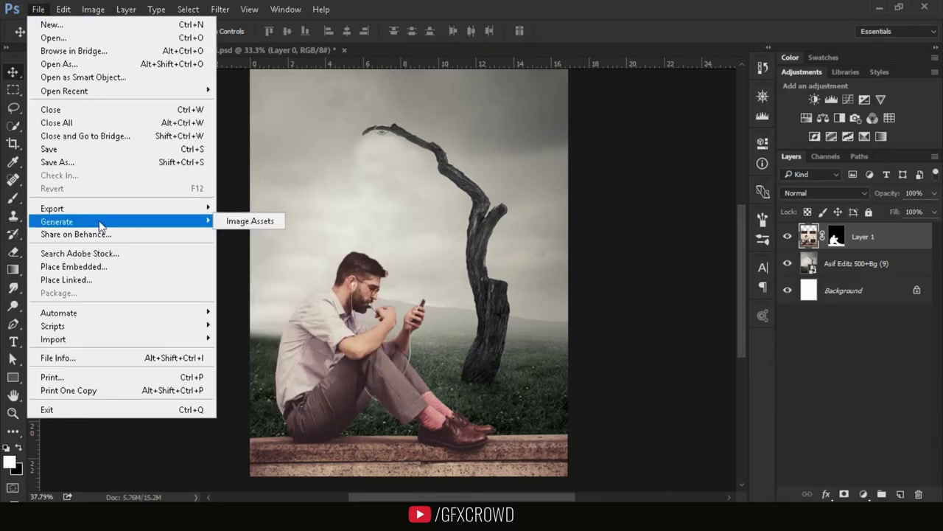
# Step: Place the balloon bunch image, scaled to about 40% and tilted, with strings rising from the phone
pyautogui.click(104, 265)
pyautogui.click(234, 217)
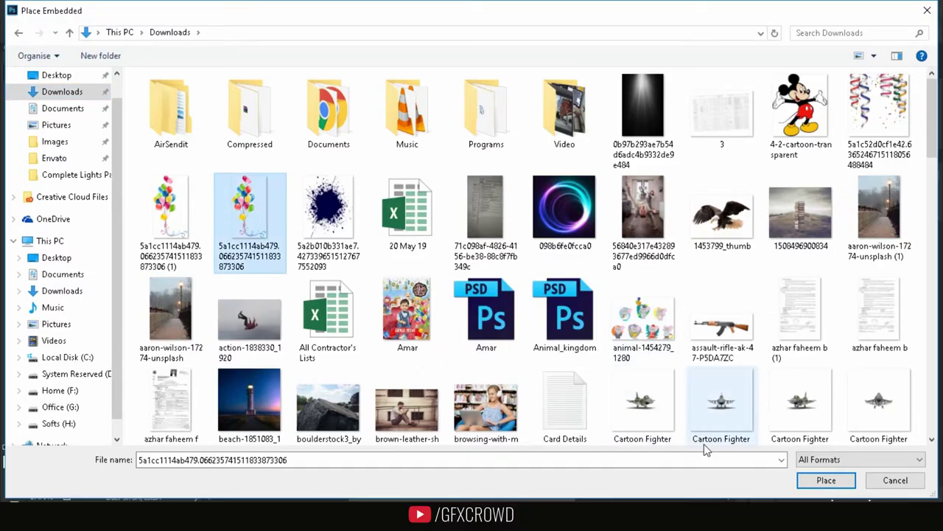
pyautogui.click(816, 480)
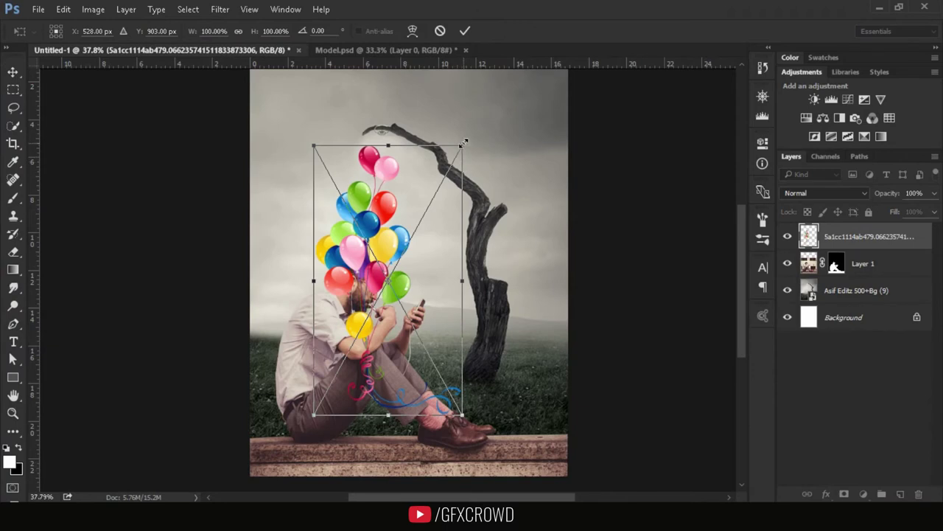
pyautogui.moveTo(465, 141)
pyautogui.mouseDown()
pyautogui.moveTo(420, 223)
pyautogui.moveTo(462, 222)
pyautogui.mouseUp()
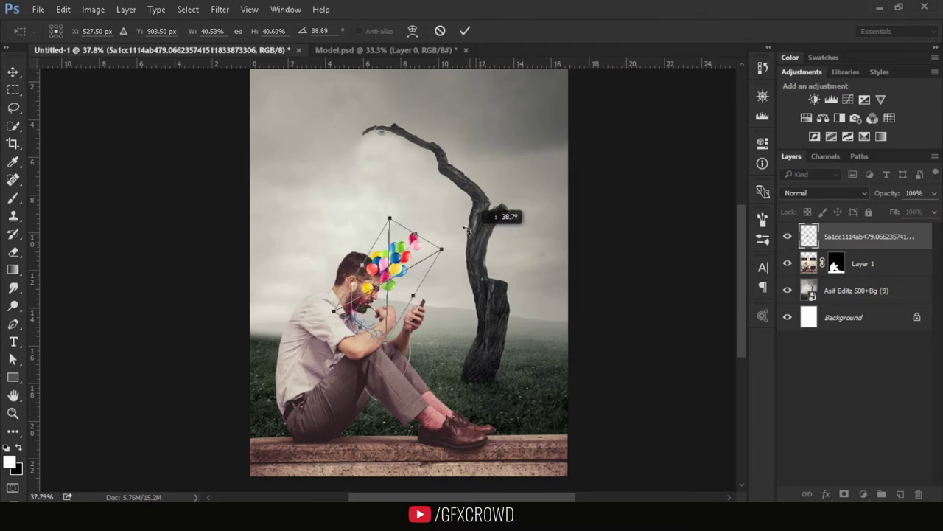
pyautogui.click(462, 30)
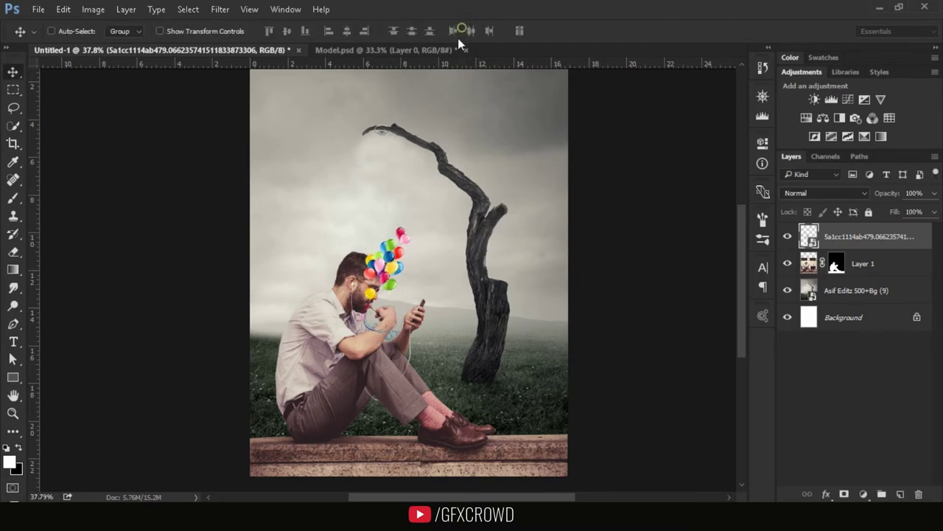
pyautogui.moveTo(402, 291); pyautogui.dragTo(445, 263)
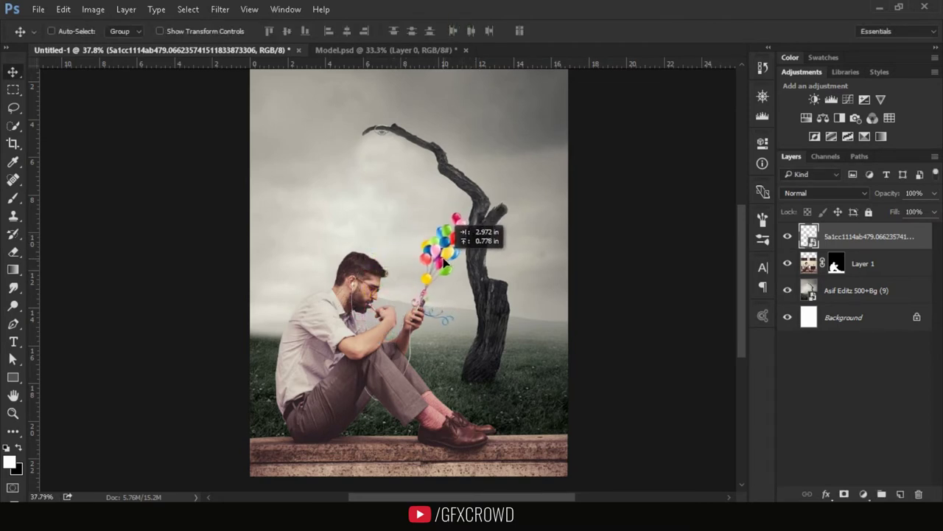
# Step: Move the balloon layer beneath the man's layer and give it a layer mask
pyautogui.click(13, 412)
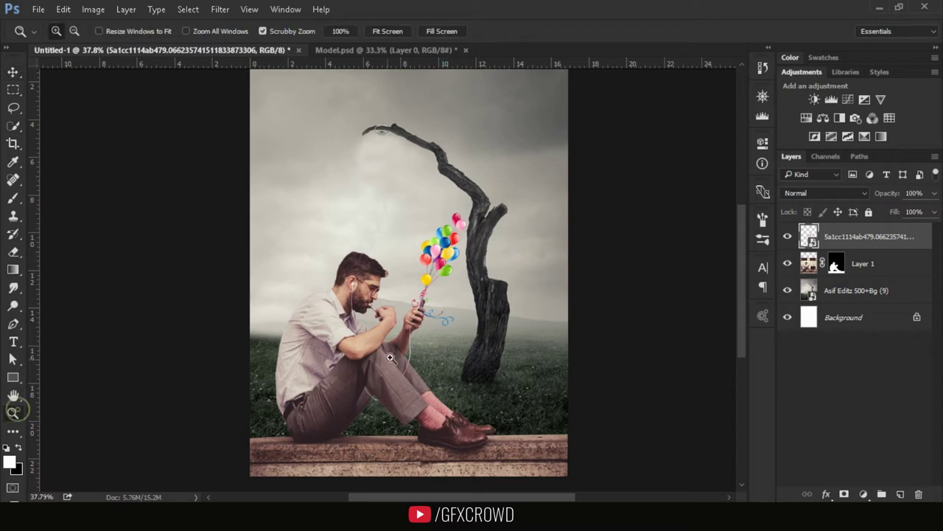
pyautogui.moveTo(433, 297)
pyautogui.mouseDown()
pyautogui.moveTo(522, 363)
pyautogui.moveTo(506, 358)
pyautogui.mouseUp()
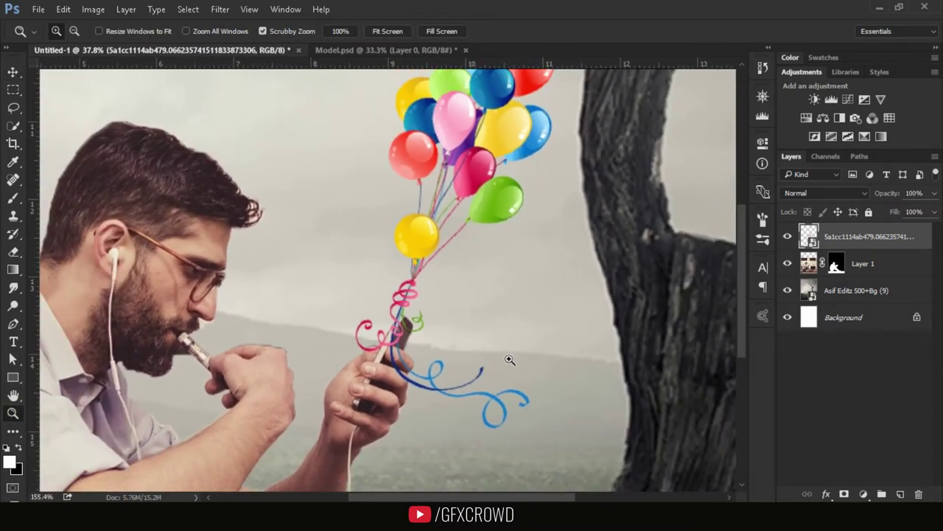
pyautogui.click(15, 72)
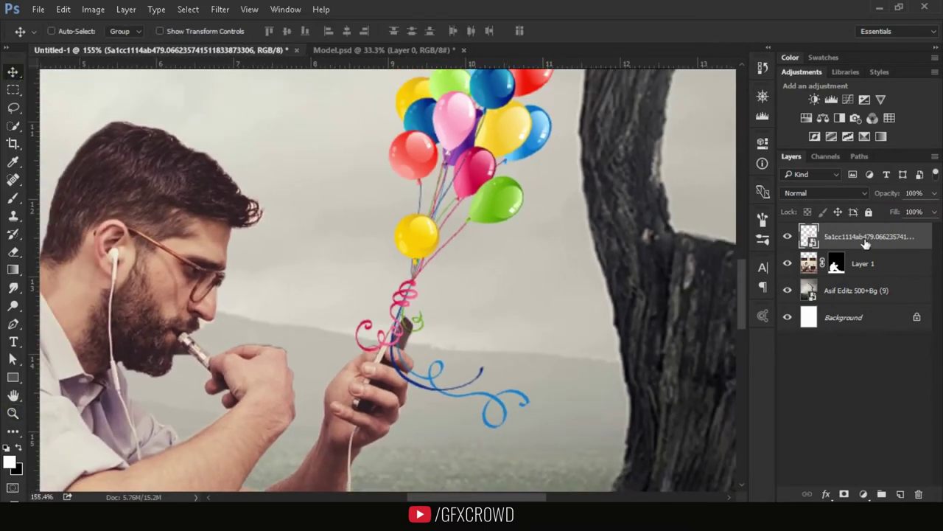
pyautogui.moveTo(866, 243); pyautogui.dragTo(872, 274)
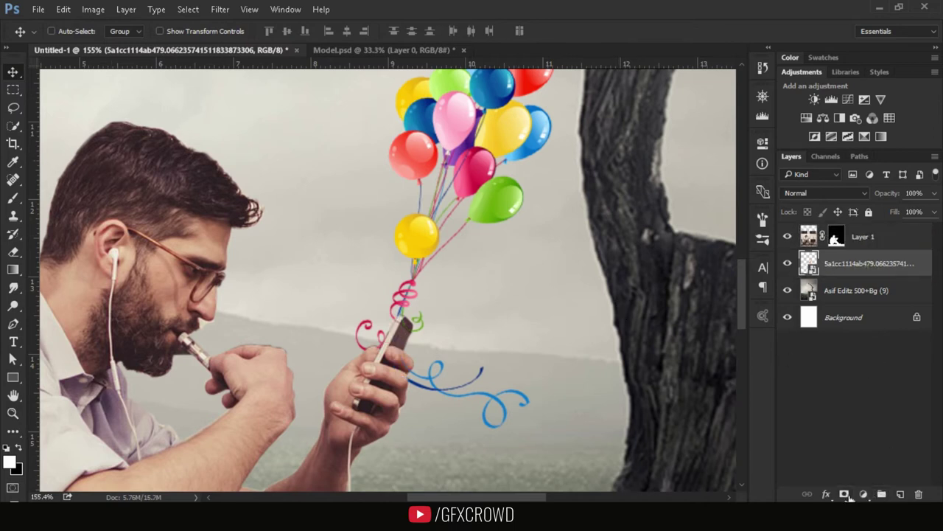
pyautogui.click(844, 494)
# Step: Paint black with a soft 69 px brush to hide the pink, blue and green curly ribbons
pyautogui.click(13, 197)
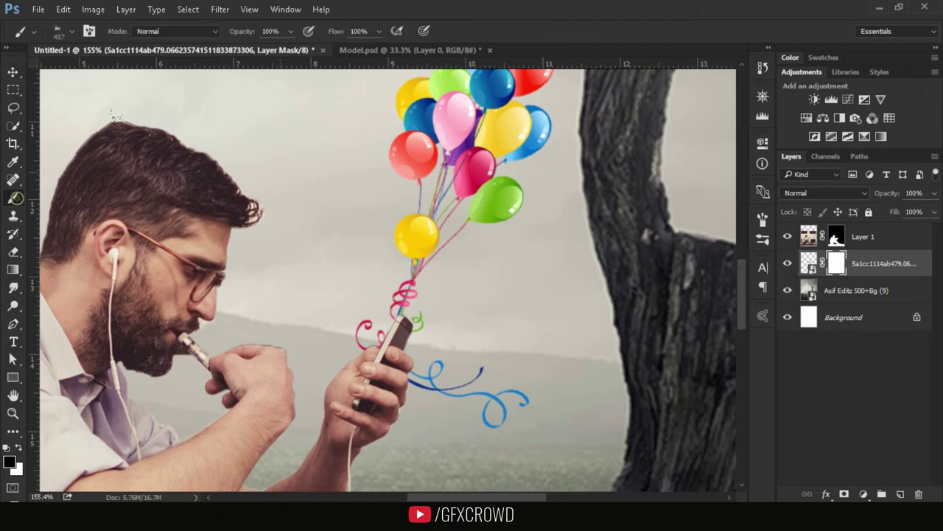
pyautogui.rightClick(453, 236)
pyautogui.click(324, 248)
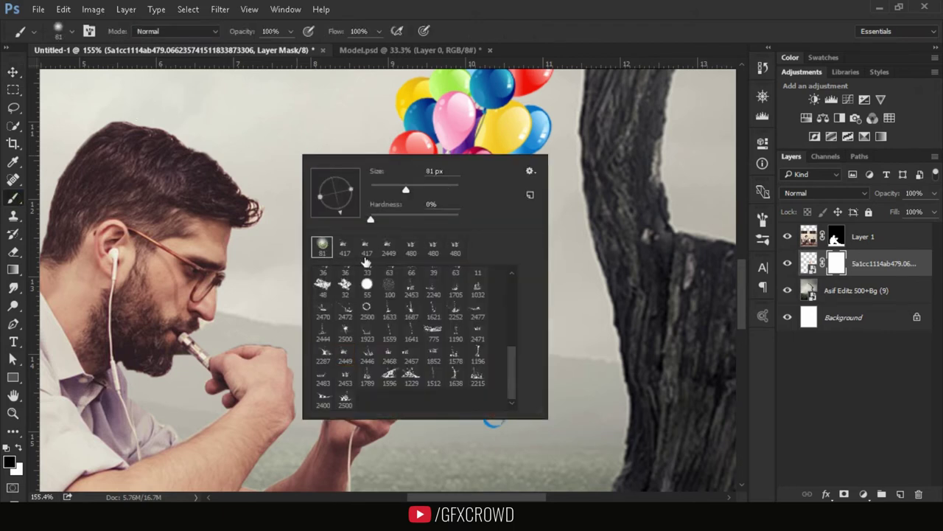
pyautogui.moveTo(513, 360); pyautogui.dragTo(524, 269)
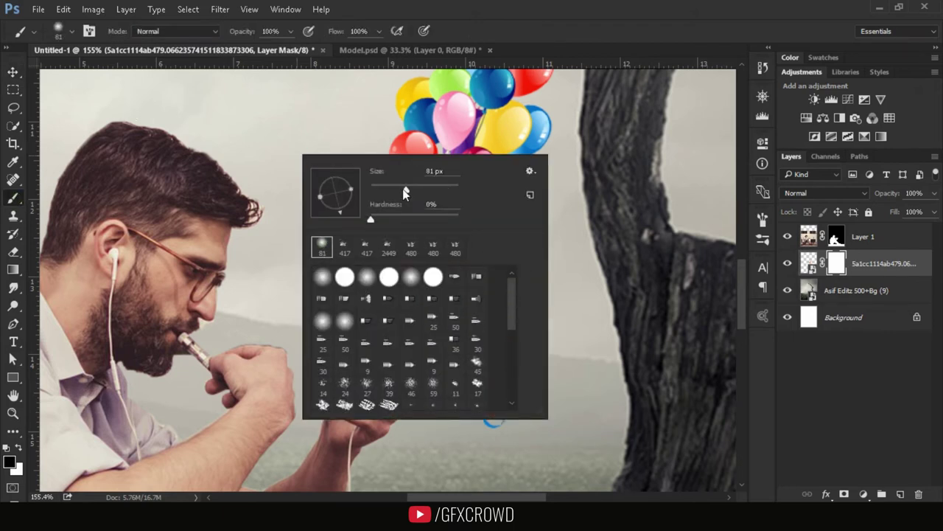
pyautogui.moveTo(405, 192); pyautogui.dragTo(401, 192)
pyautogui.press('Return')
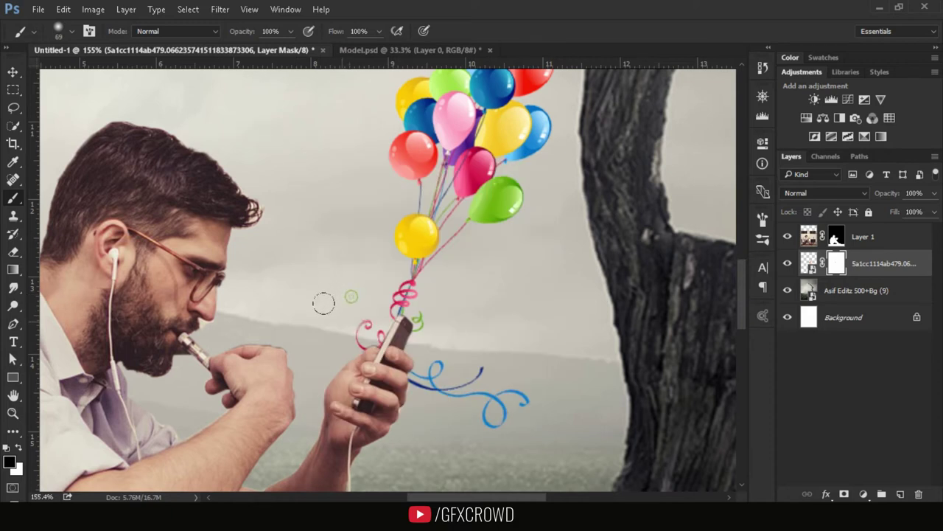
pyautogui.moveTo(324, 302); pyautogui.dragTo(326, 309)
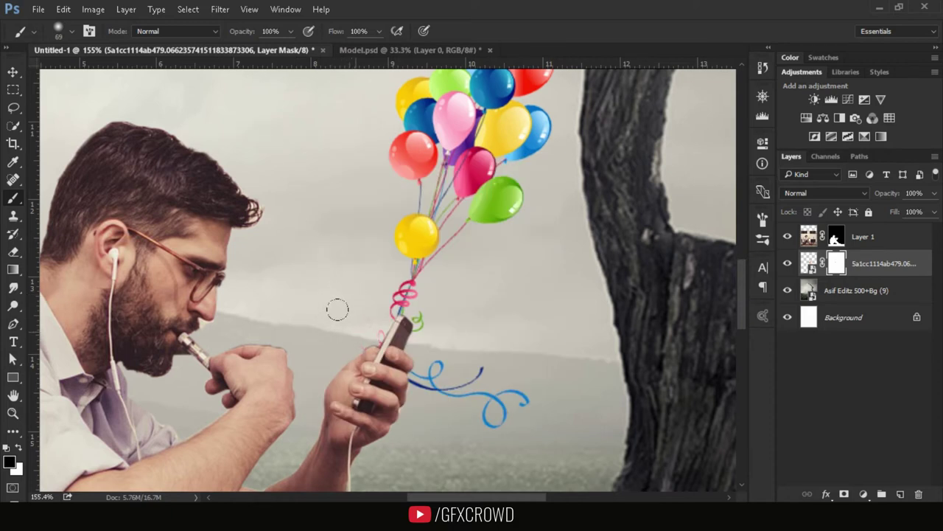
pyautogui.moveTo(530, 389); pyautogui.dragTo(423, 366)
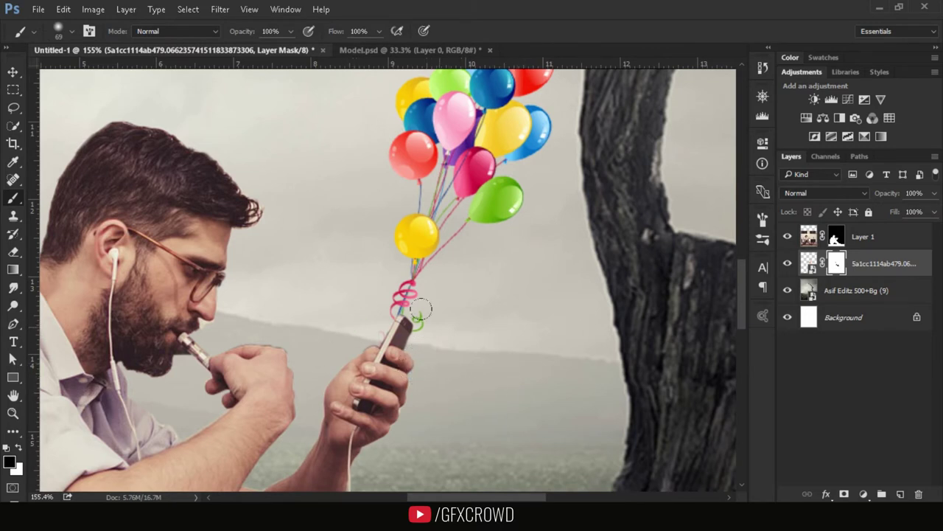
pyautogui.moveTo(421, 313); pyautogui.dragTo(425, 306)
pyautogui.click(811, 267)
# Step: Apply a Motion Blur smart filter to the balloons at a 59° angle and 12 px distance
pyautogui.press('z')
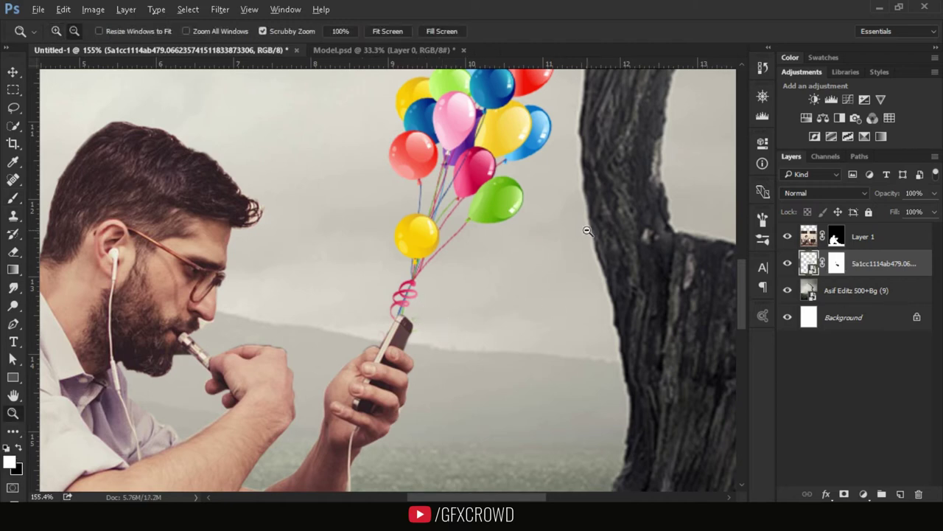
pyautogui.keyDown('alt'); pyautogui.click(587, 231); pyautogui.keyUp('alt')
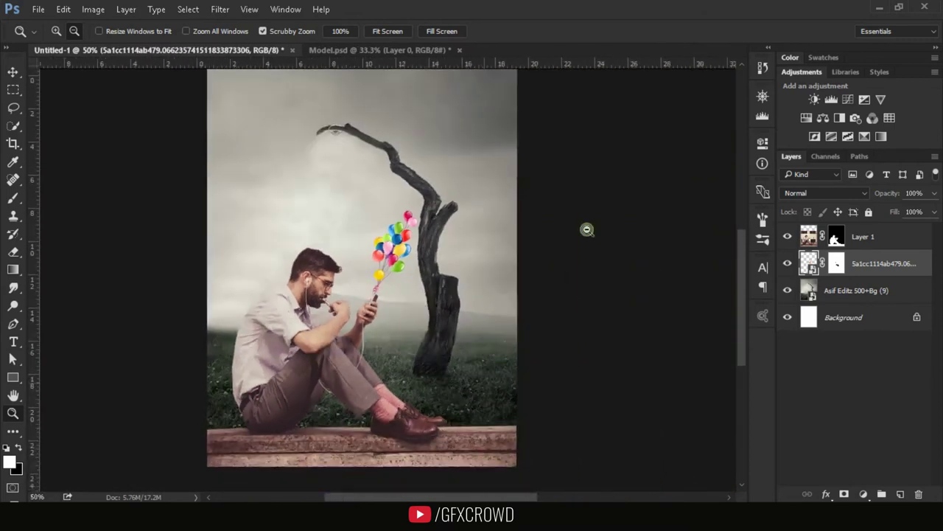
pyautogui.keyDown('alt'); pyautogui.click(587, 229); pyautogui.keyUp('alt')
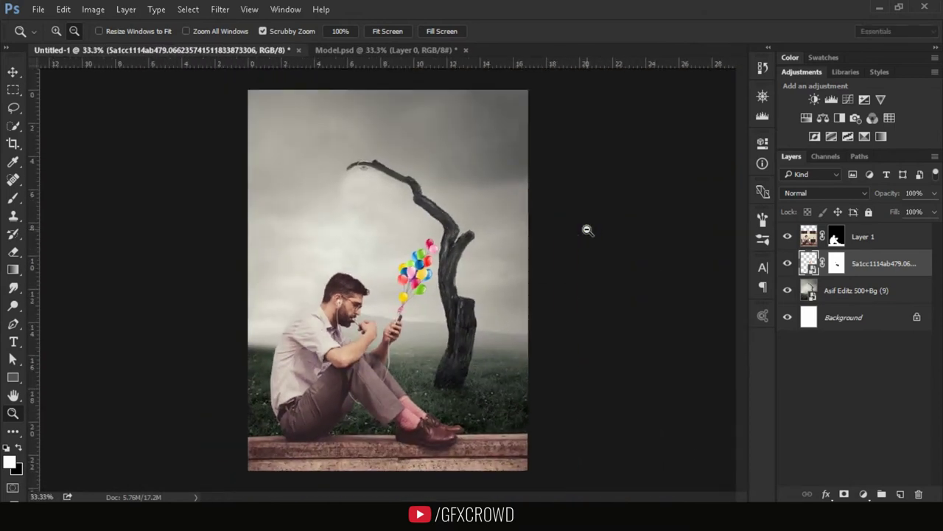
pyautogui.click(218, 10)
pyautogui.moveTo(241, 174)
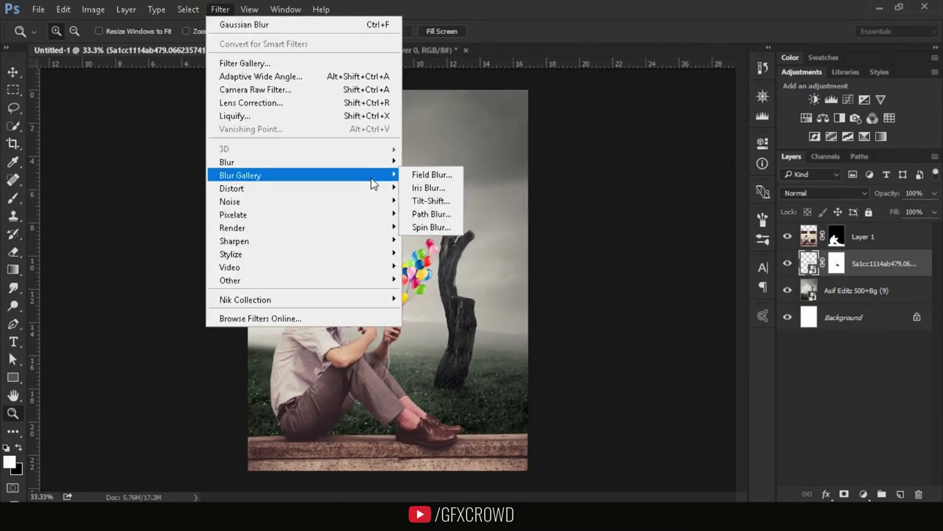
pyautogui.moveTo(302, 162)
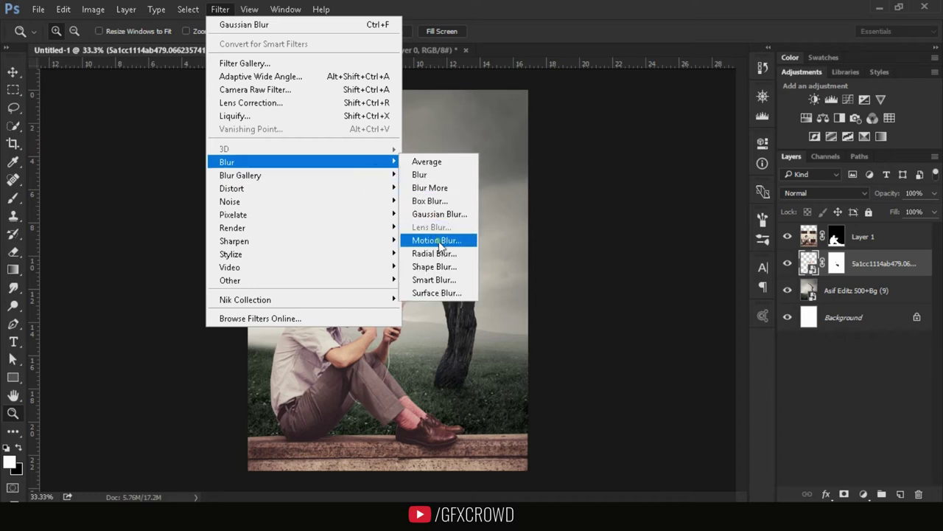
pyautogui.click(431, 240)
pyautogui.moveTo(751, 220); pyautogui.dragTo(752, 202)
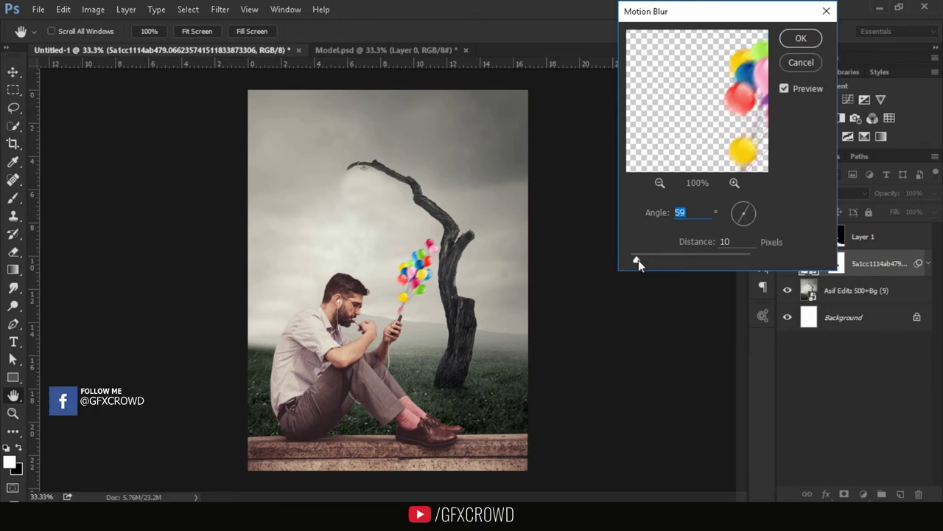
pyautogui.moveTo(639, 259); pyautogui.dragTo(638, 262)
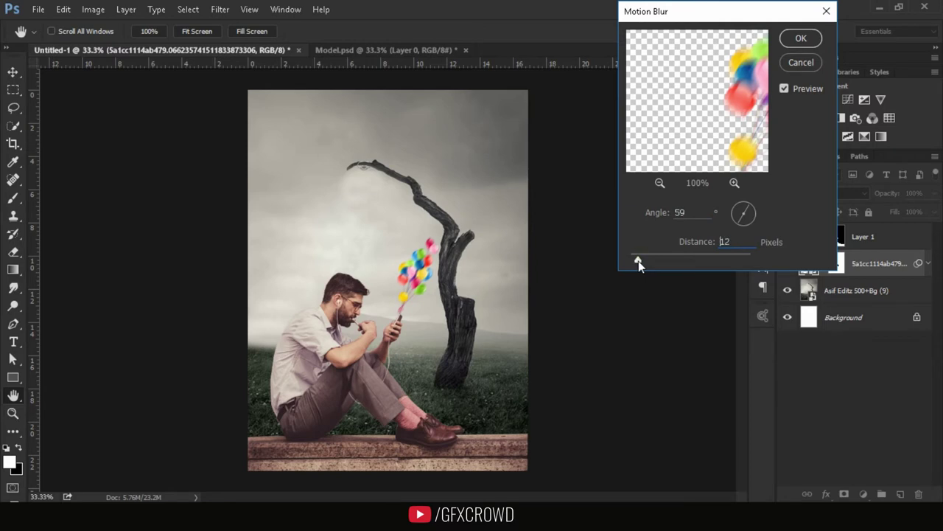
pyautogui.click(801, 39)
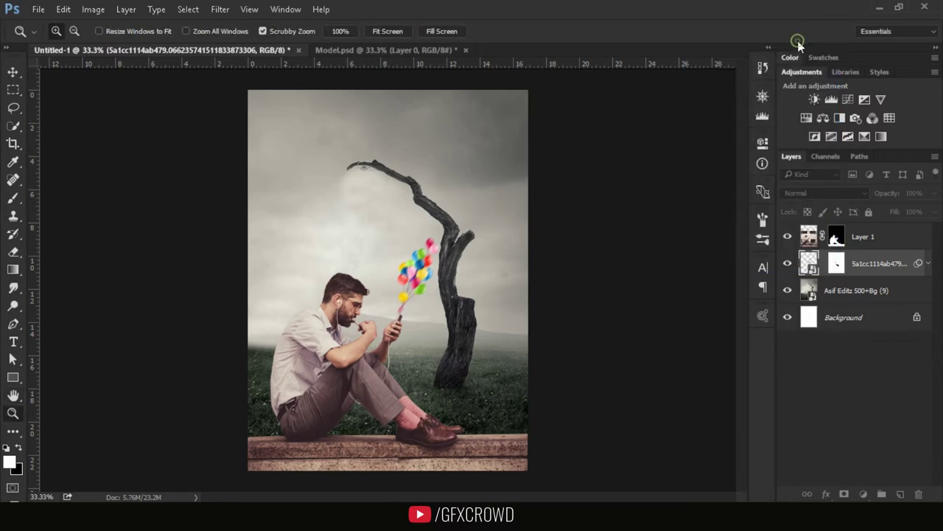
# Step: Shift the blurred balloons slightly down and right until their strings meet the phone's top
pyautogui.moveTo(421, 335); pyautogui.dragTo(516, 362)
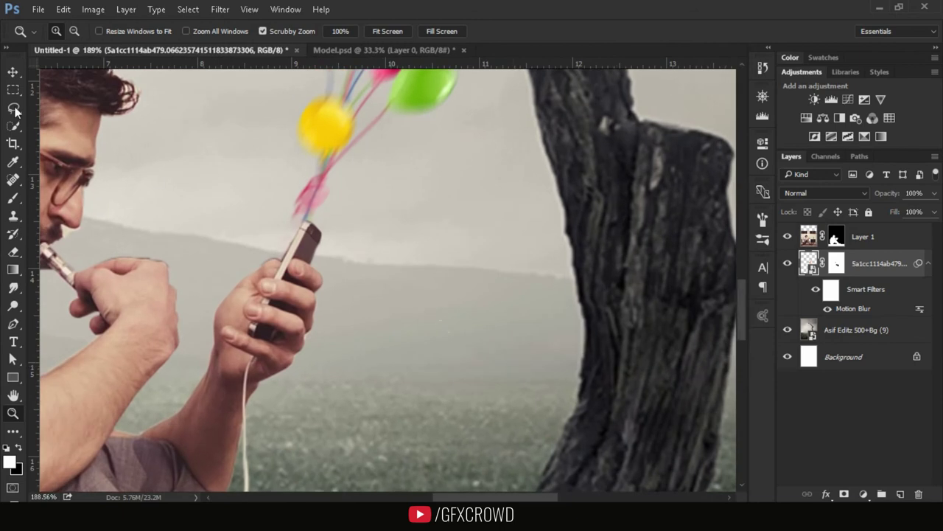
pyautogui.click(13, 71)
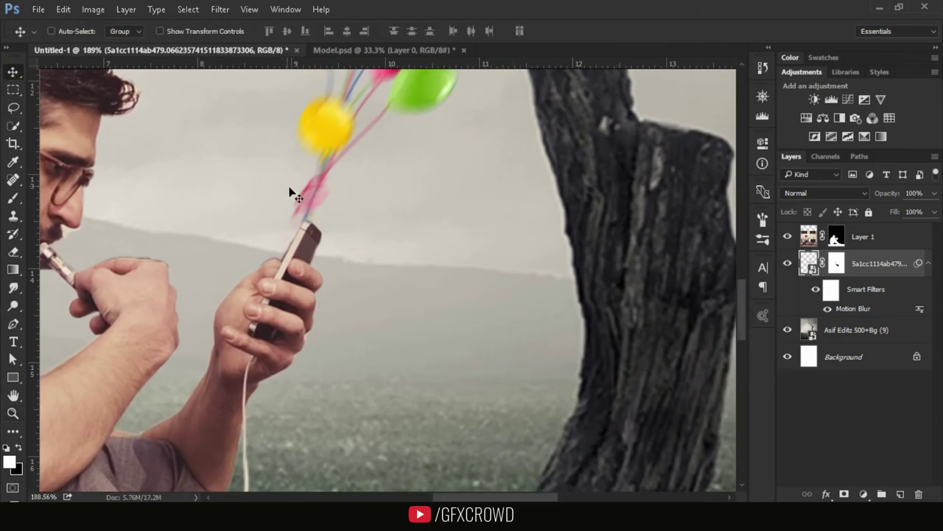
pyautogui.moveTo(309, 207); pyautogui.dragTo(315, 219)
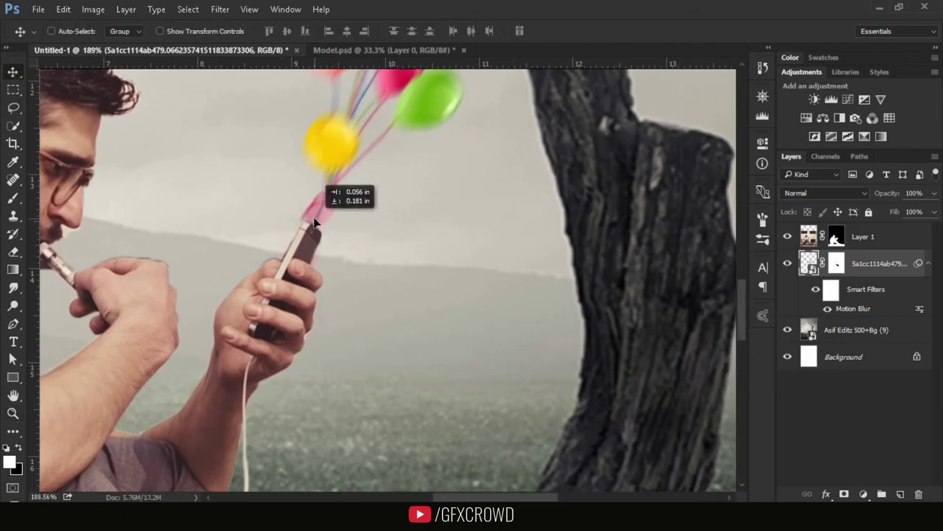
pyautogui.moveTo(314, 221); pyautogui.dragTo(322, 221)
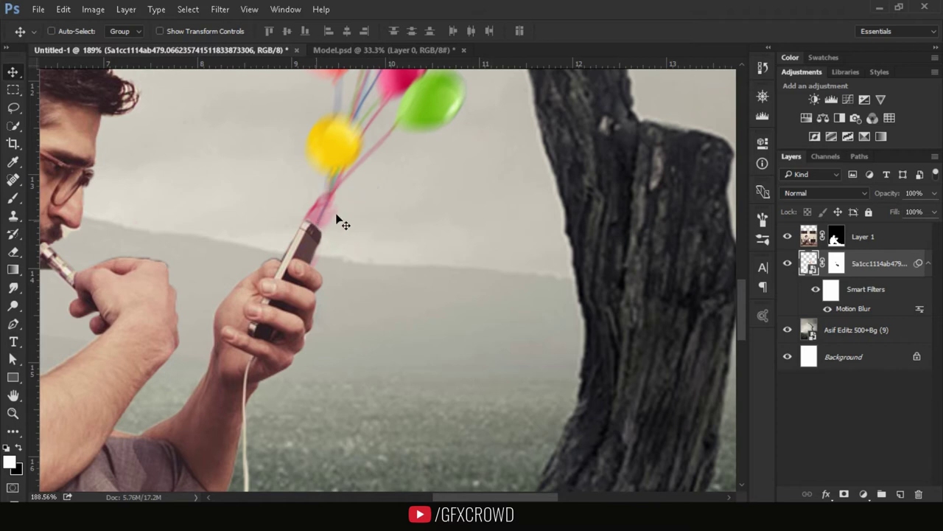
pyautogui.moveTo(413, 145); pyautogui.dragTo(433, 285)
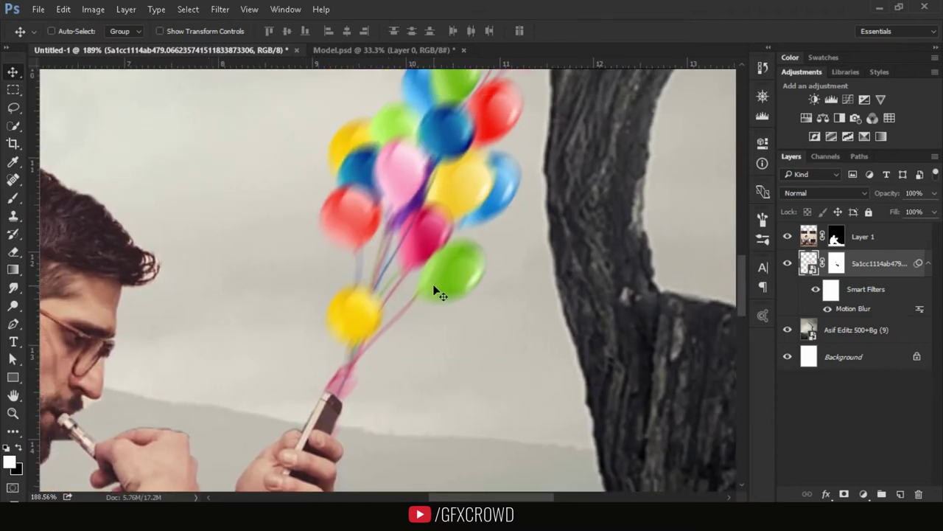
pyautogui.press('z')
pyautogui.keyDown('alt'); pyautogui.click(435, 291); pyautogui.keyUp('alt')
pyautogui.keyDown('alt'); pyautogui.click(435, 291); pyautogui.keyUp('alt')
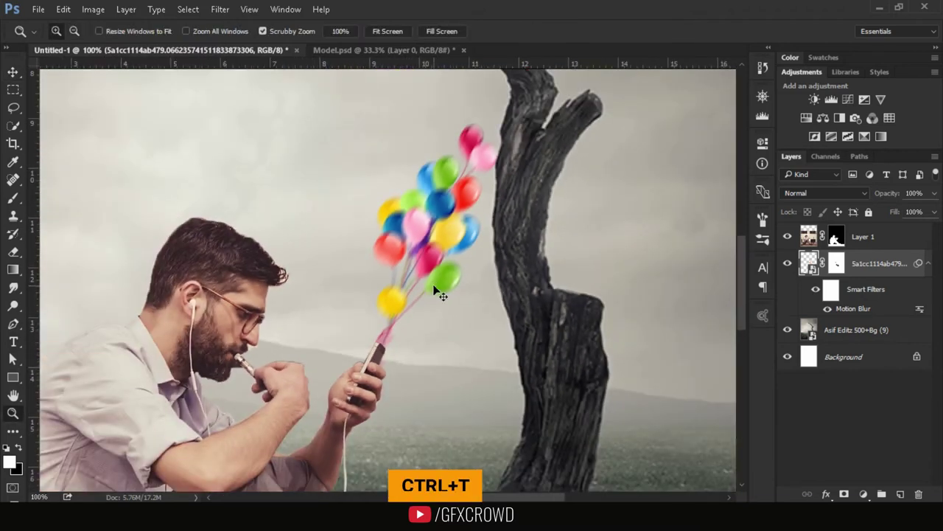
# Step: Rotate the balloon bunch about -1.24° around the strings' knot and commit
pyautogui.hotkey('ctrl', 't')
pyautogui.click(492, 216)
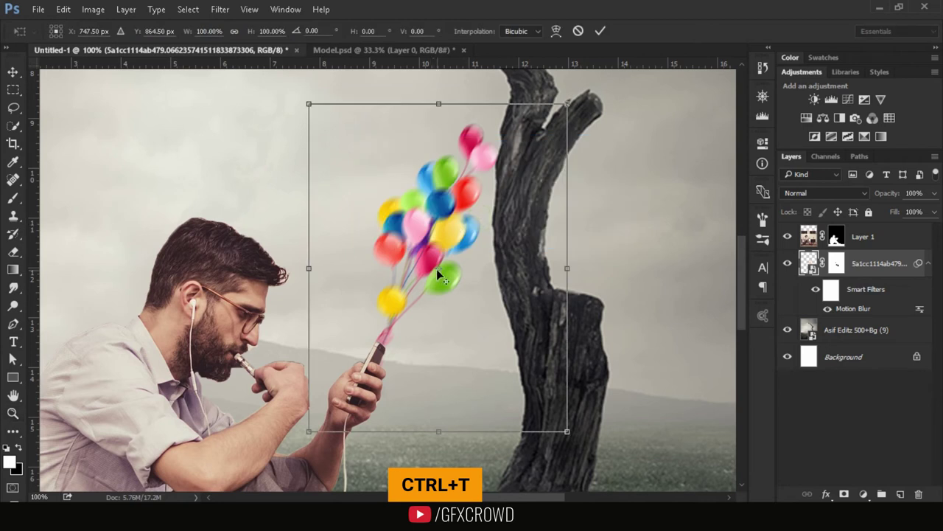
pyautogui.moveTo(438, 274); pyautogui.dragTo(383, 338)
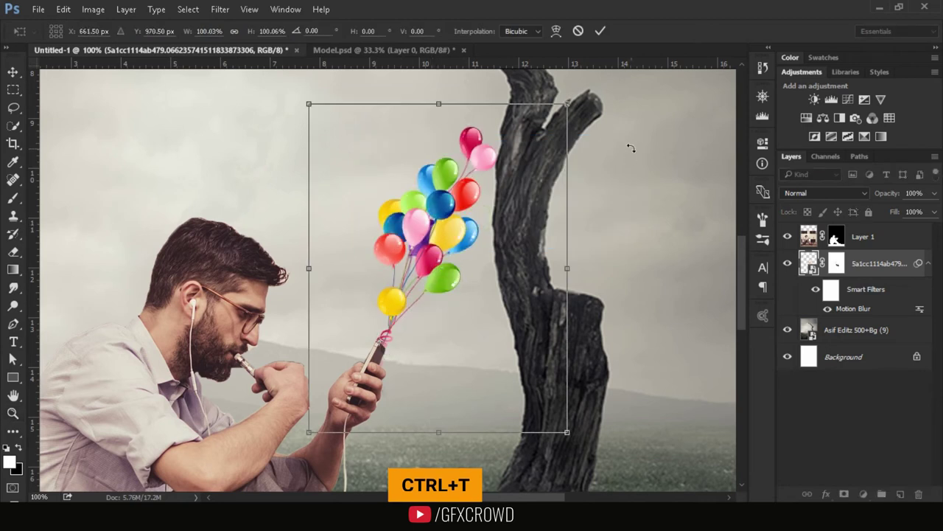
pyautogui.moveTo(617, 143); pyautogui.dragTo(613, 139)
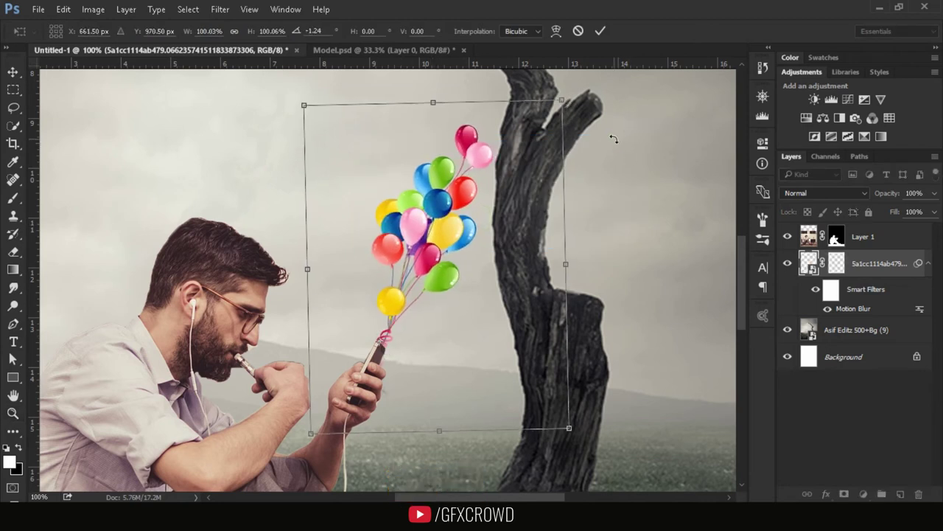
pyautogui.click(602, 30)
# Step: Zoom out to show the whole composition, then return to the Move tool
pyautogui.press('z')
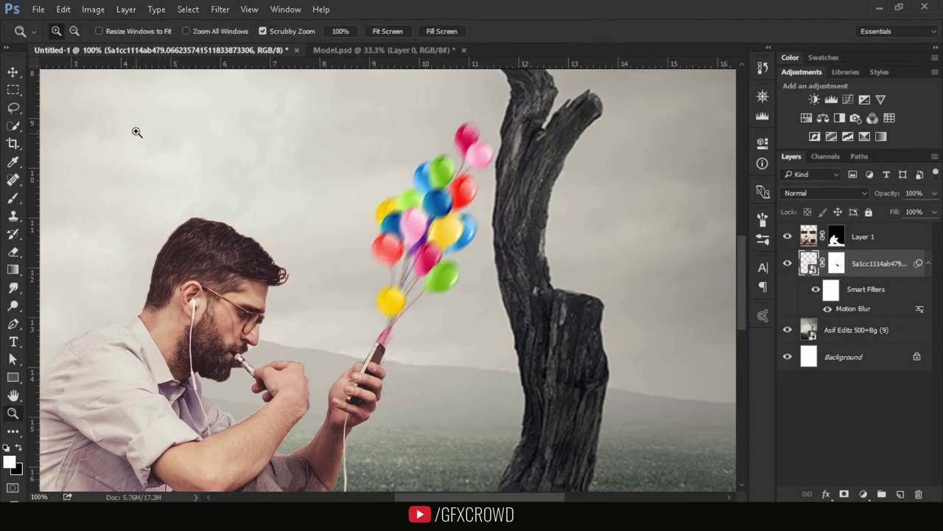
pyautogui.click(74, 31)
pyautogui.click(339, 240)
pyautogui.click(384, 295)
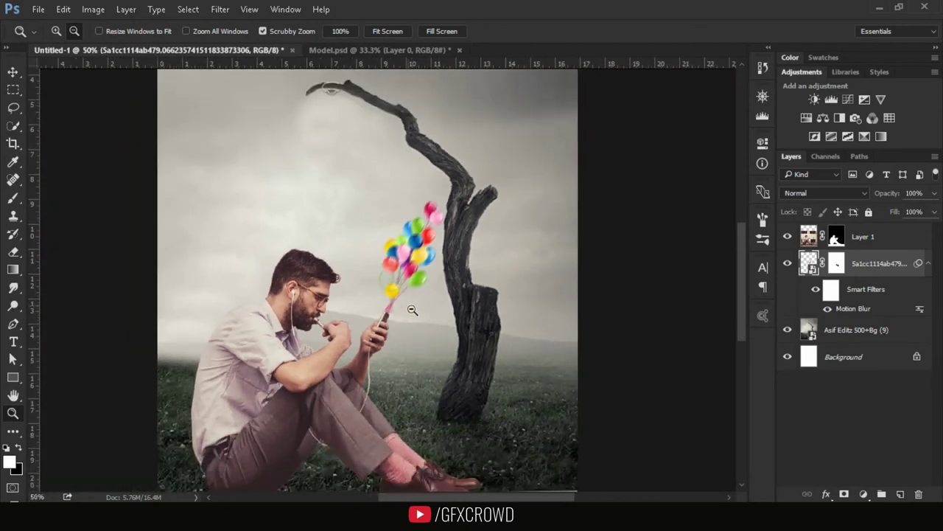
pyautogui.click(412, 311)
pyautogui.click(12, 72)
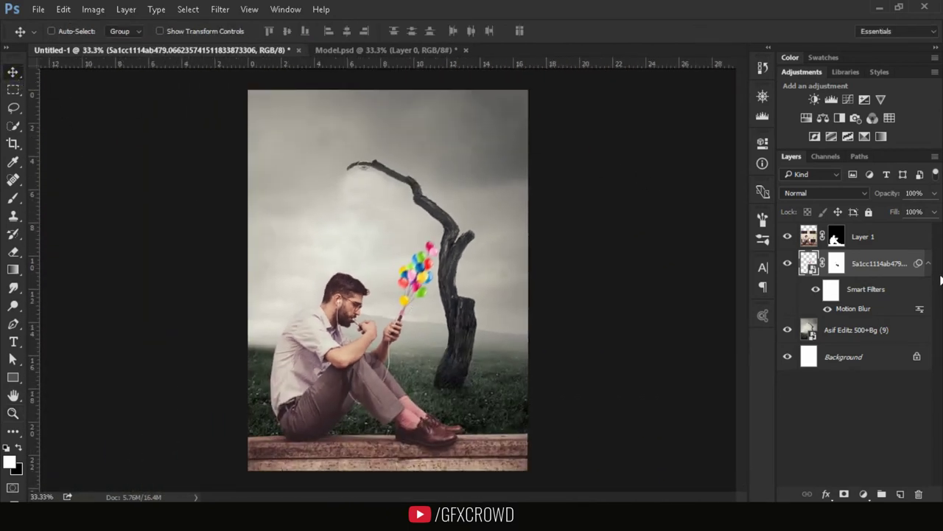
# Step: Place the light image 5 as an embedded layer above Layer 1
pyautogui.click(931, 264)
pyautogui.click(895, 243)
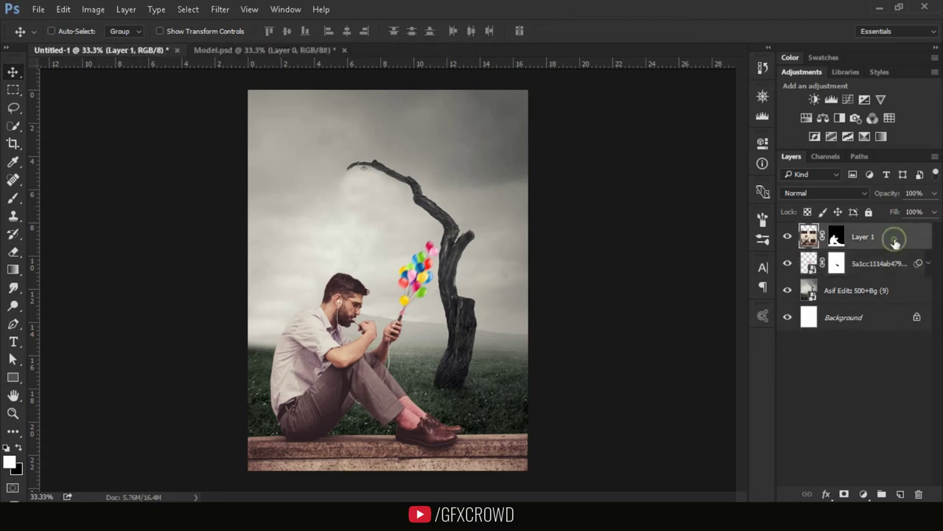
pyautogui.click(37, 9)
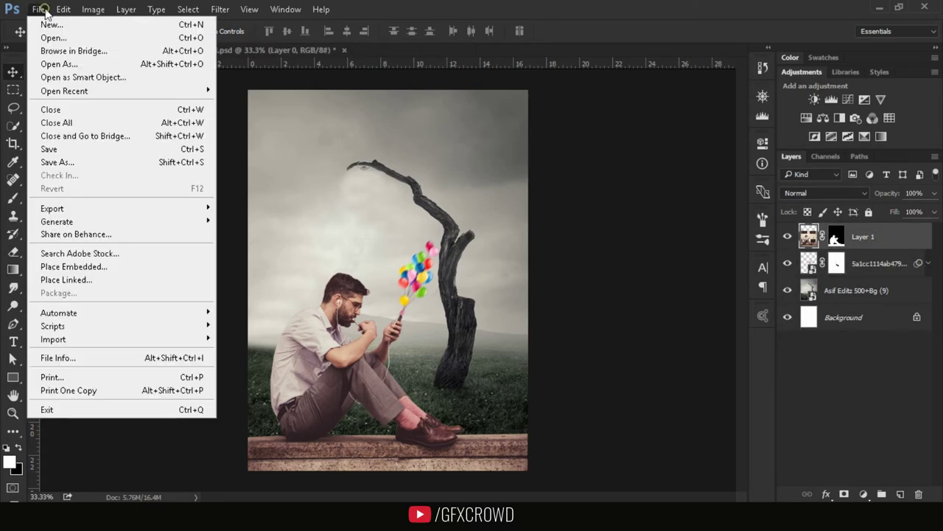
pyautogui.click(96, 274)
pyautogui.click(249, 214)
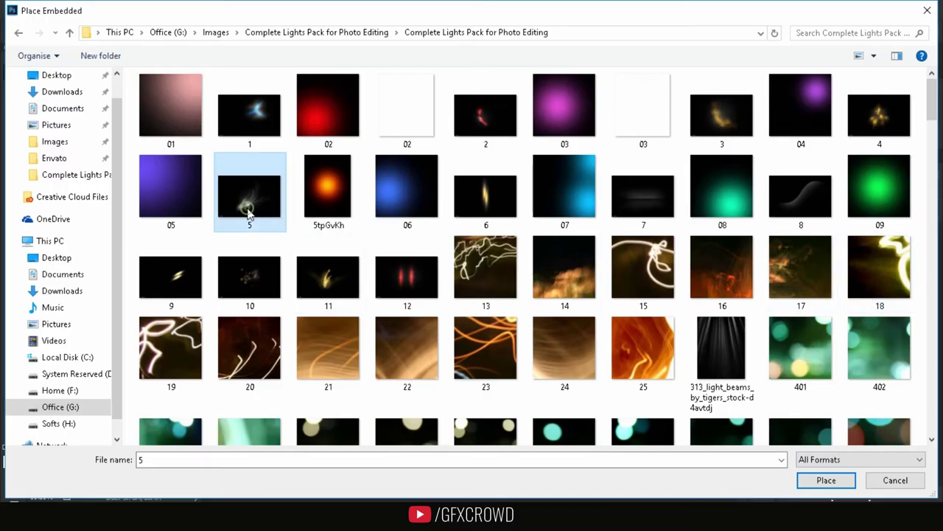
pyautogui.click(819, 483)
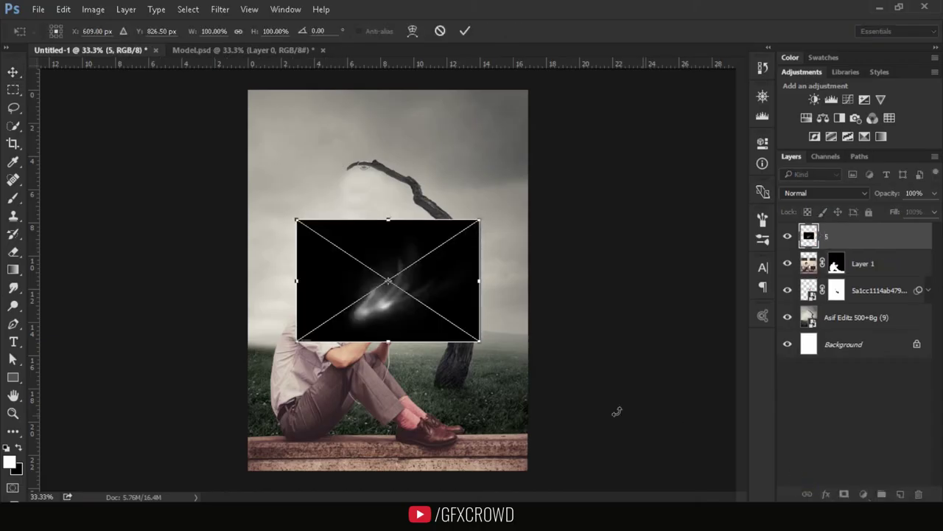
# Step: Set layer 5 to Screen blend mode and shrink it to about 27.6% near the balloons
pyautogui.click(859, 193)
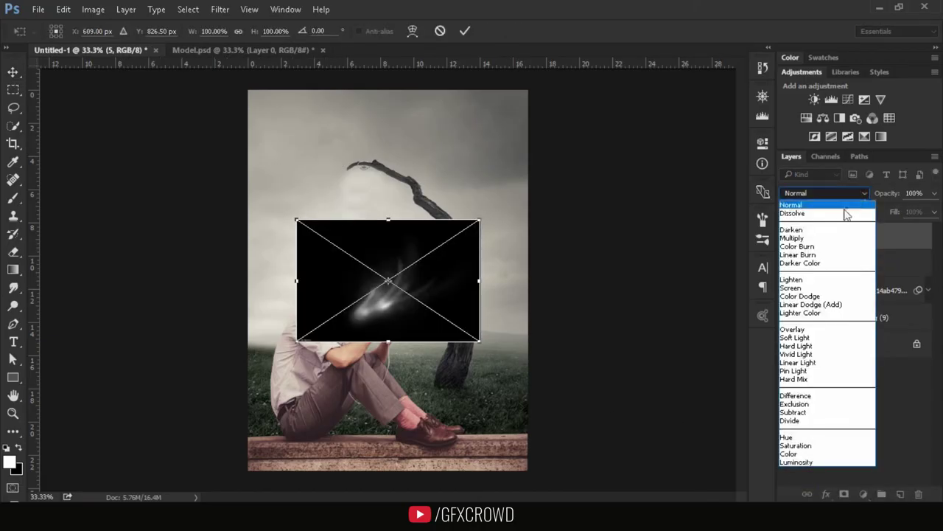
pyautogui.click(811, 287)
pyautogui.moveTo(479, 219); pyautogui.dragTo(418, 275)
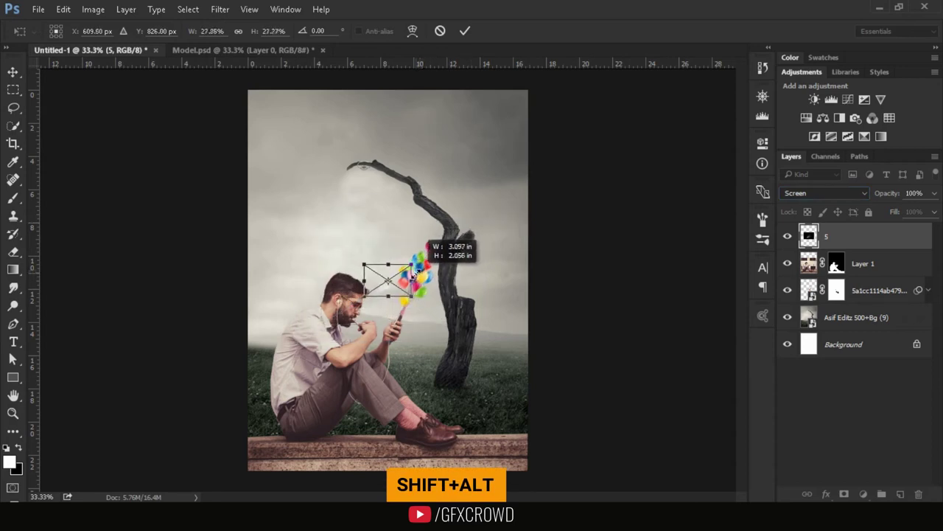
pyautogui.click(465, 30)
# Step: Zoom in on the man's head and balloons, and drag the light wisp down onto the phone
pyautogui.click(13, 414)
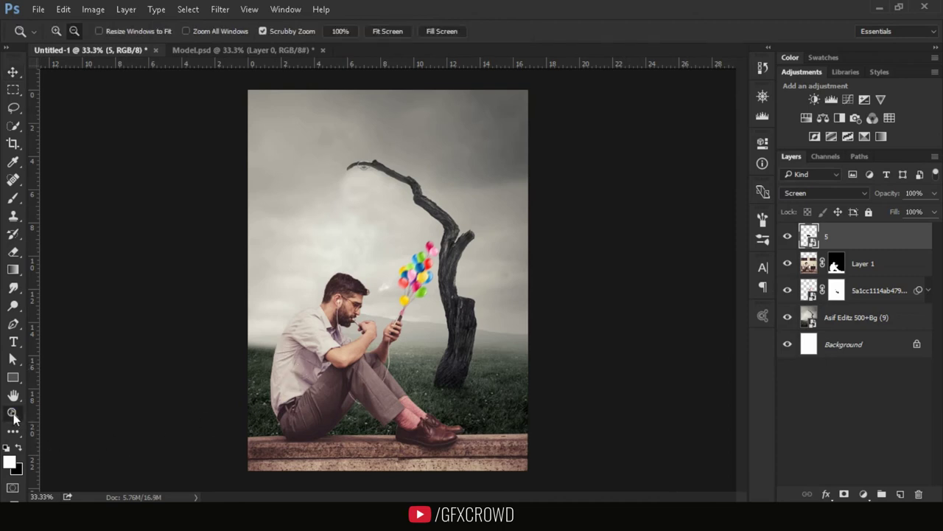
pyautogui.moveTo(418, 301); pyautogui.dragTo(180, 184)
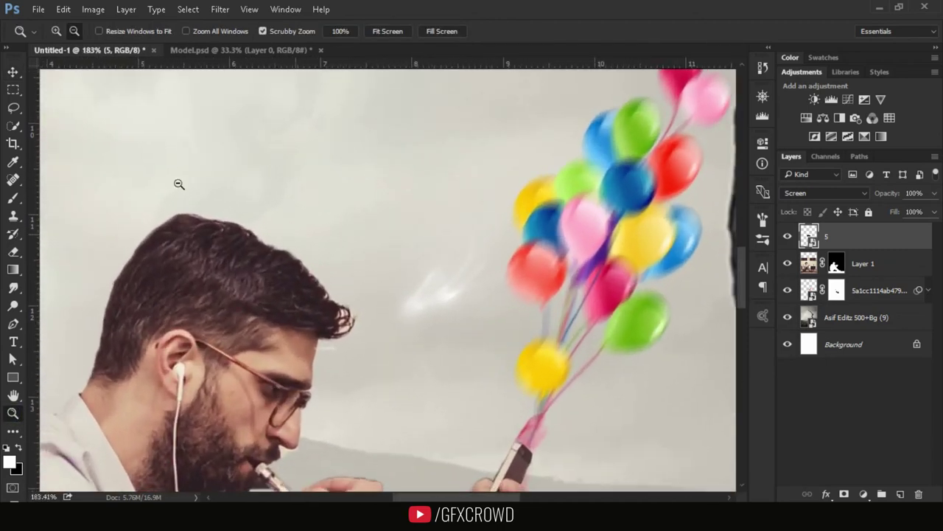
pyautogui.click(14, 72)
pyautogui.moveTo(452, 300); pyautogui.dragTo(546, 440)
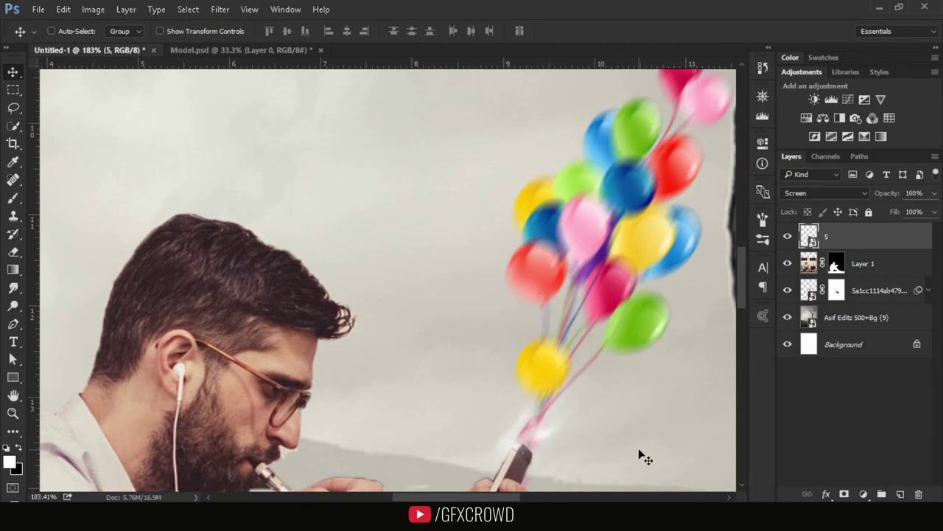
# Step: Rotate the light wisp to about -30.66° so it rises from the phone into the balloons
pyautogui.click(159, 31)
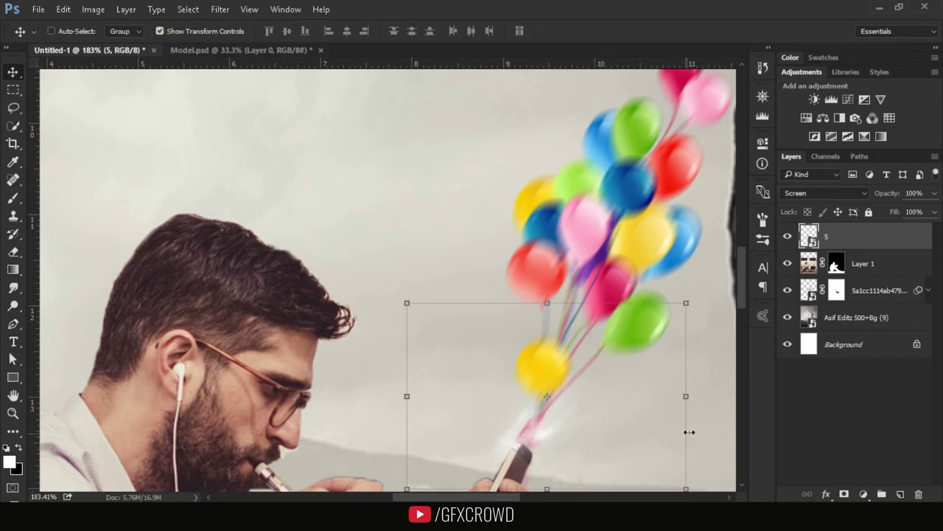
pyautogui.moveTo(697, 396); pyautogui.dragTo(668, 356)
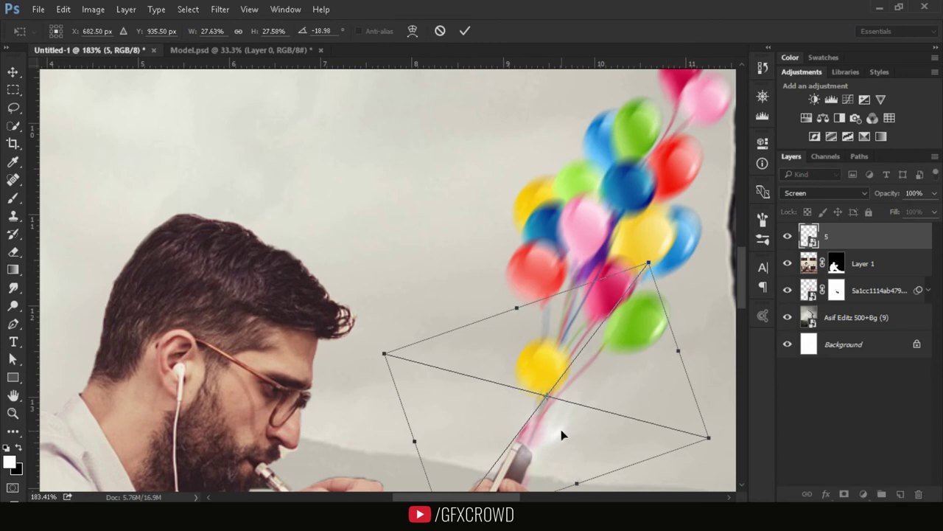
pyautogui.moveTo(564, 432); pyautogui.dragTo(550, 419)
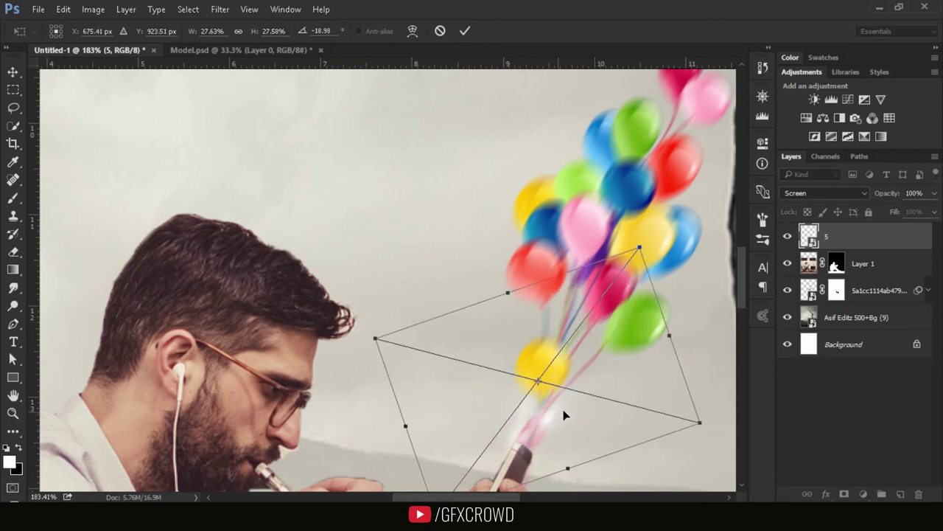
pyautogui.moveTo(685, 336); pyautogui.dragTo(664, 302)
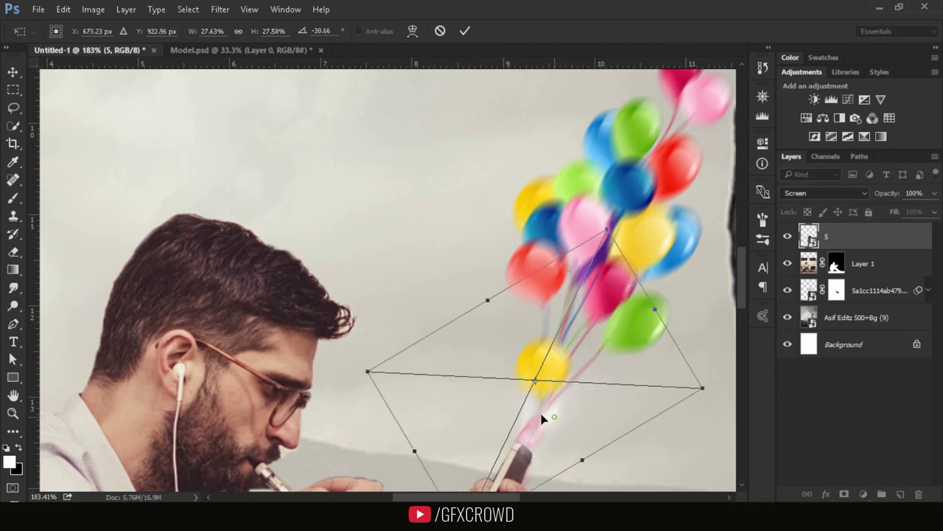
pyautogui.moveTo(554, 421); pyautogui.dragTo(546, 418)
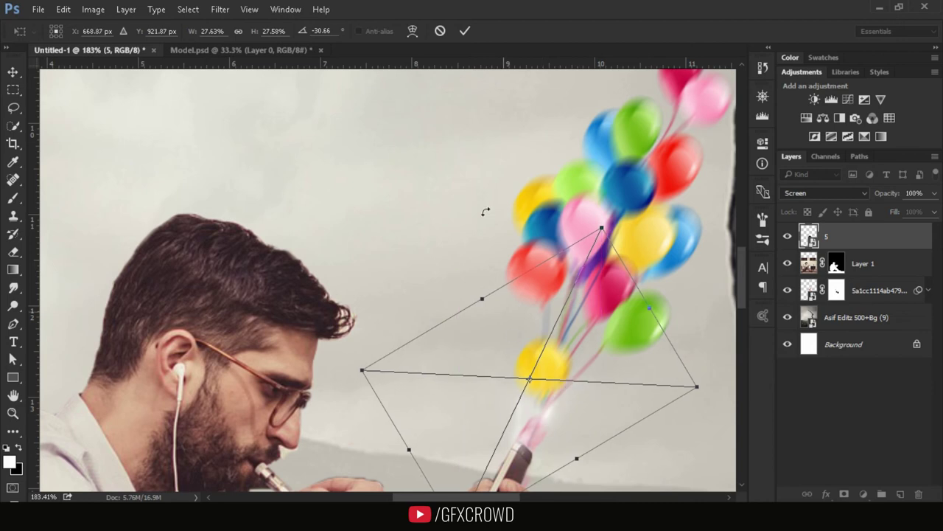
pyautogui.click(465, 32)
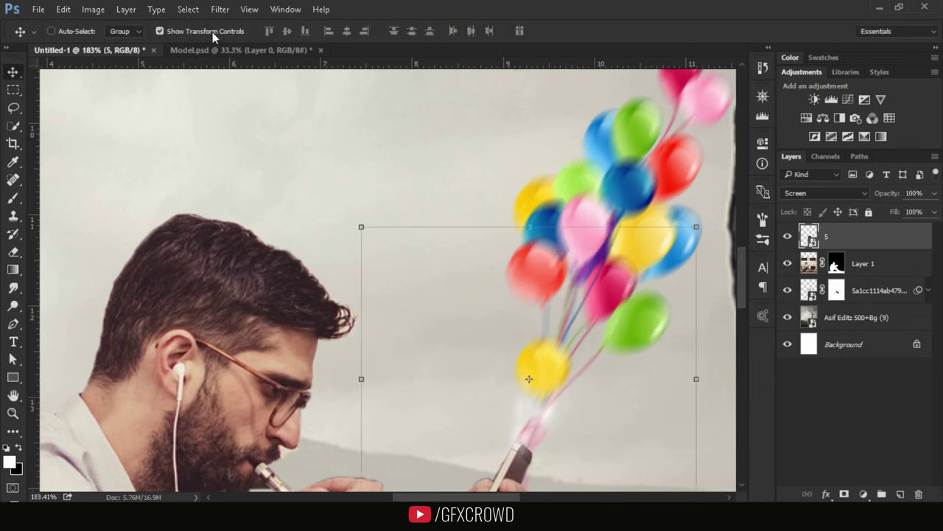
pyautogui.click(159, 31)
pyautogui.click(12, 413)
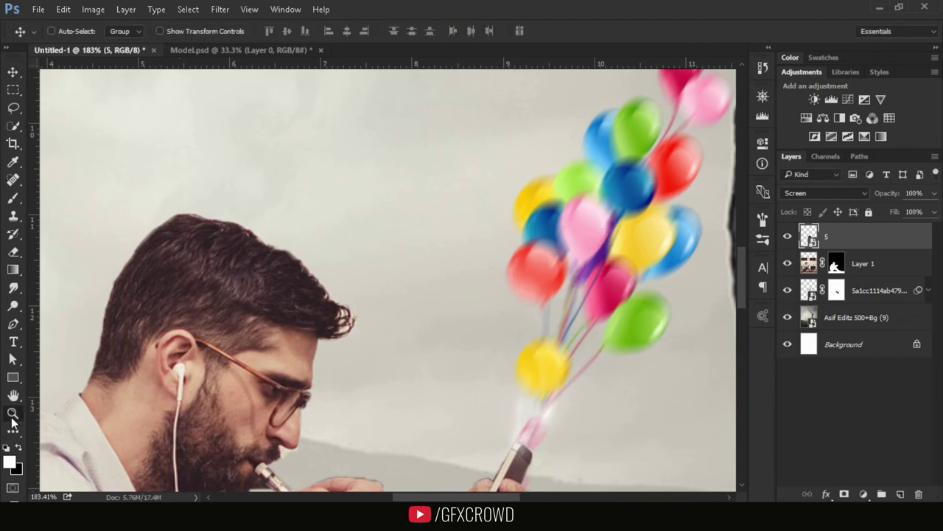
pyautogui.rightClick(467, 232)
# Step: Fit the image on screen and select the entire canvas
pyautogui.click(487, 240)
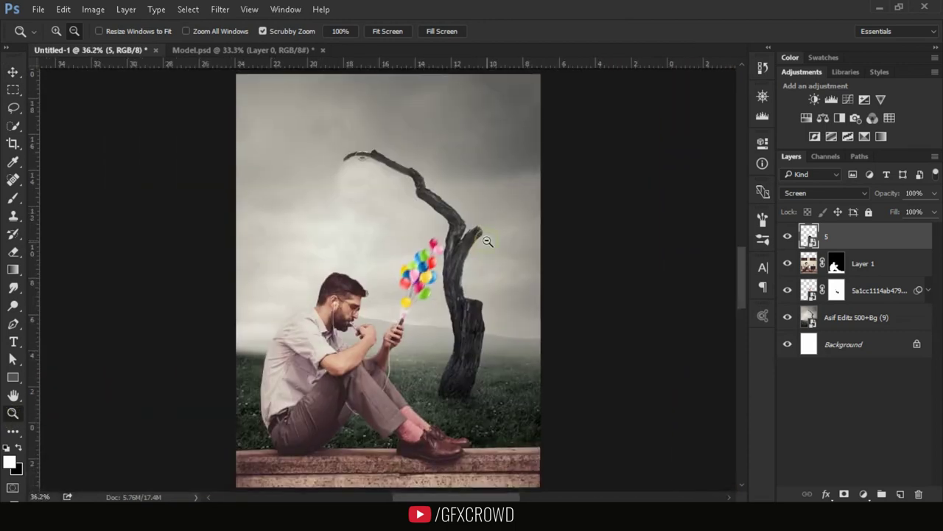
pyautogui.click(13, 72)
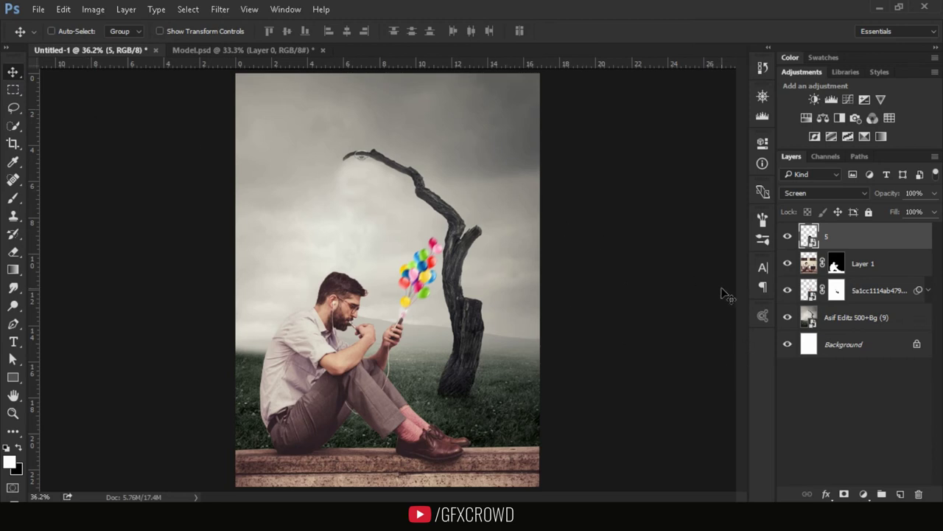
pyautogui.click(188, 12)
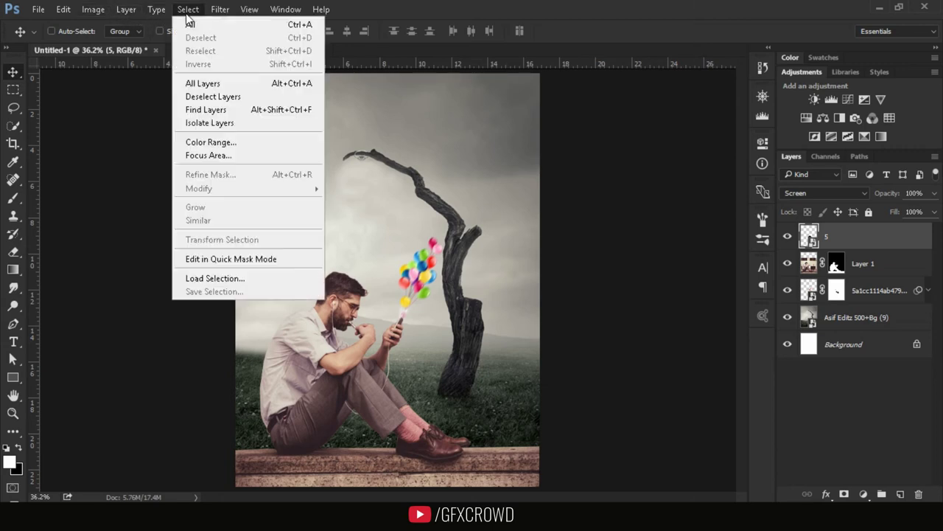
pyautogui.click(191, 23)
# Step: Copy Merged, then Paste in Place to create Layer 2 on top
pyautogui.click(65, 10)
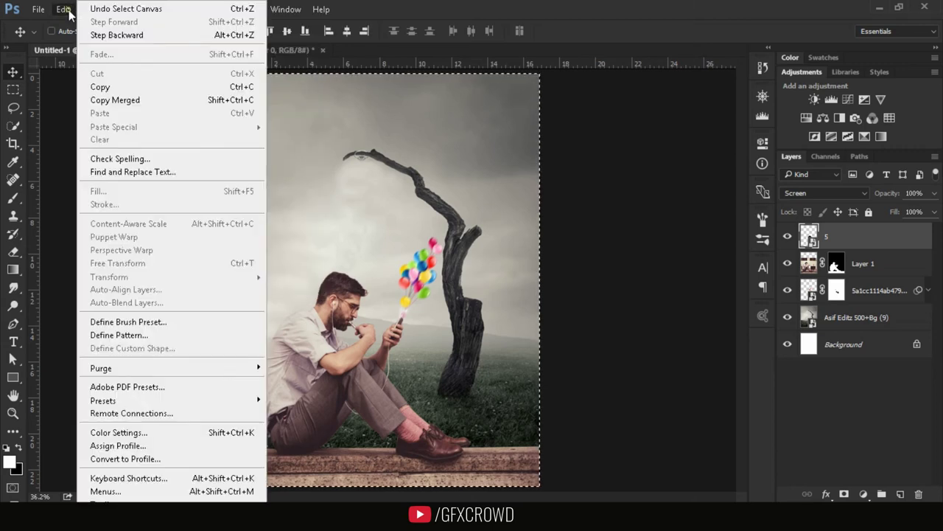
pyautogui.click(125, 100)
pyautogui.click(63, 9)
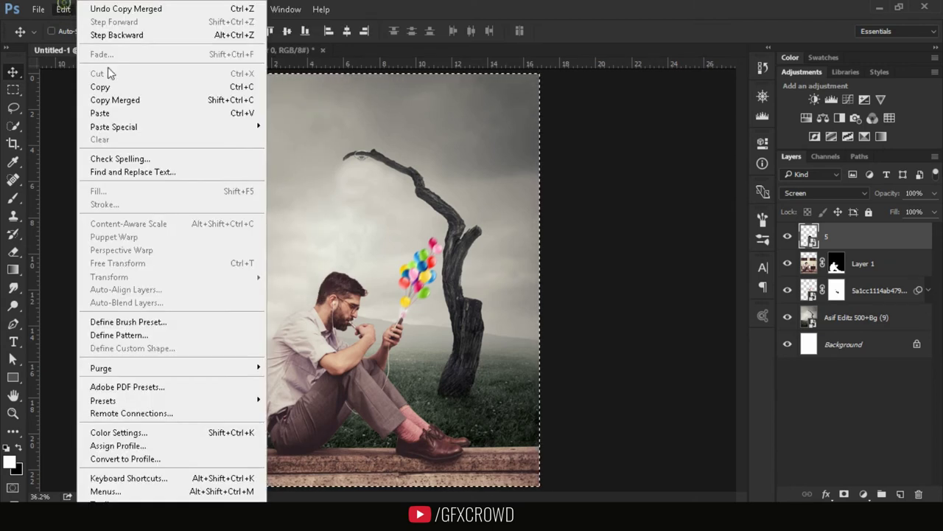
pyautogui.click(284, 130)
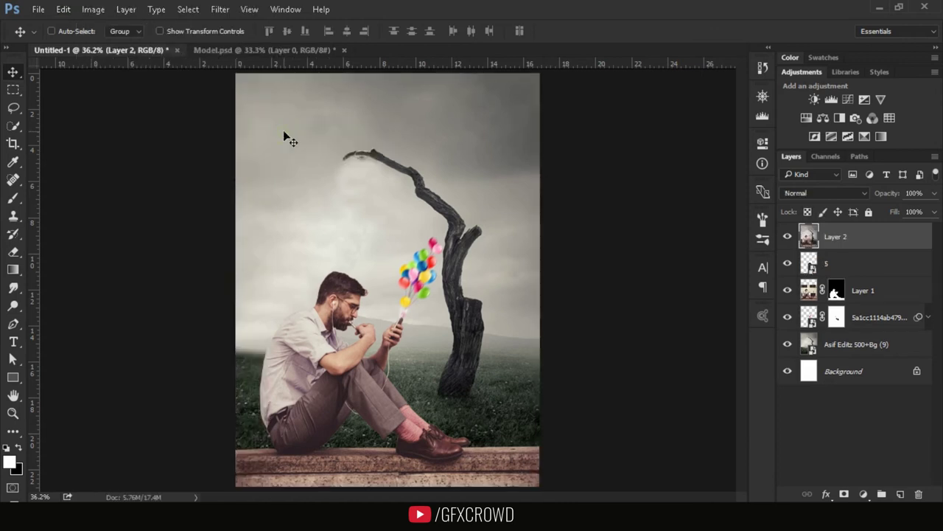
# Step: Launch Color Efex Pro 4, set Detail Extractor contrast to 3% and saturation to -7%, and add a filter slot
pyautogui.click(219, 9)
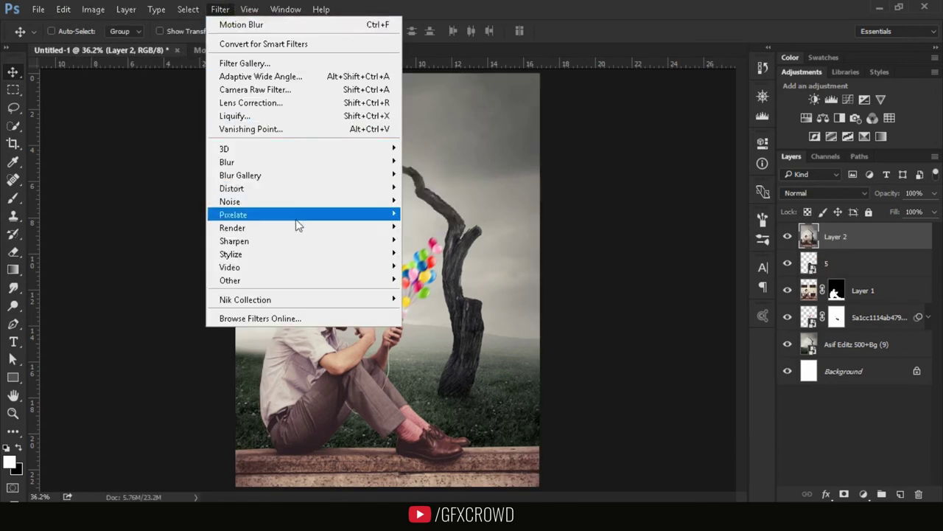
pyautogui.click(424, 310)
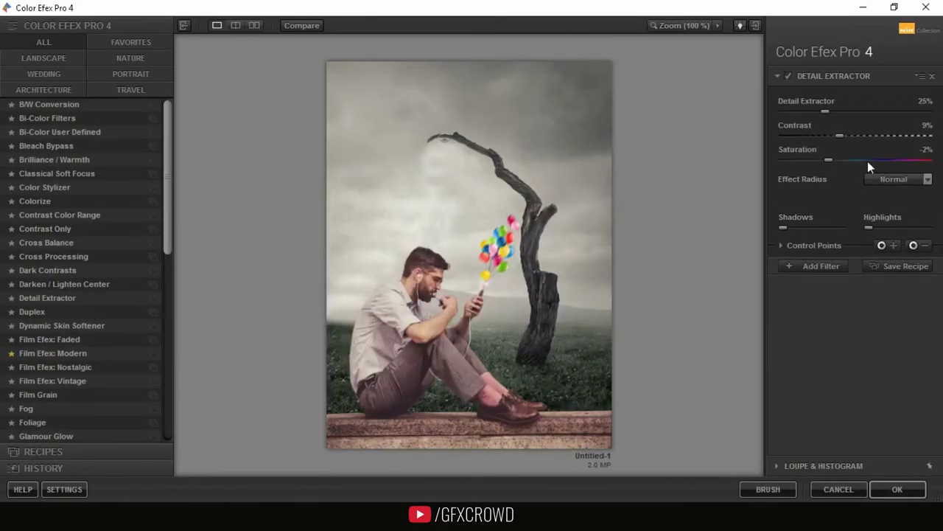
pyautogui.moveTo(838, 135)
pyautogui.mouseDown()
pyautogui.moveTo(845, 110)
pyautogui.moveTo(834, 112)
pyautogui.mouseUp()
pyautogui.moveTo(827, 159); pyautogui.dragTo(822, 159)
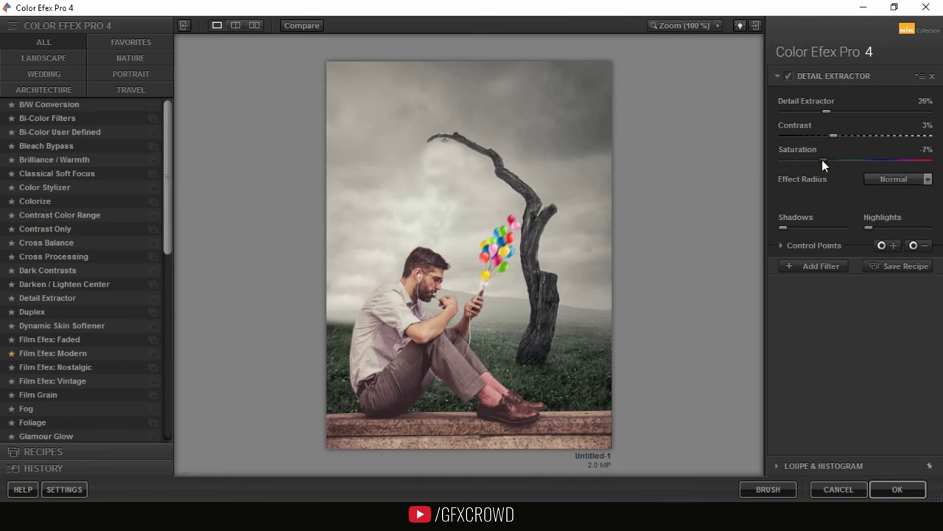
pyautogui.click(837, 267)
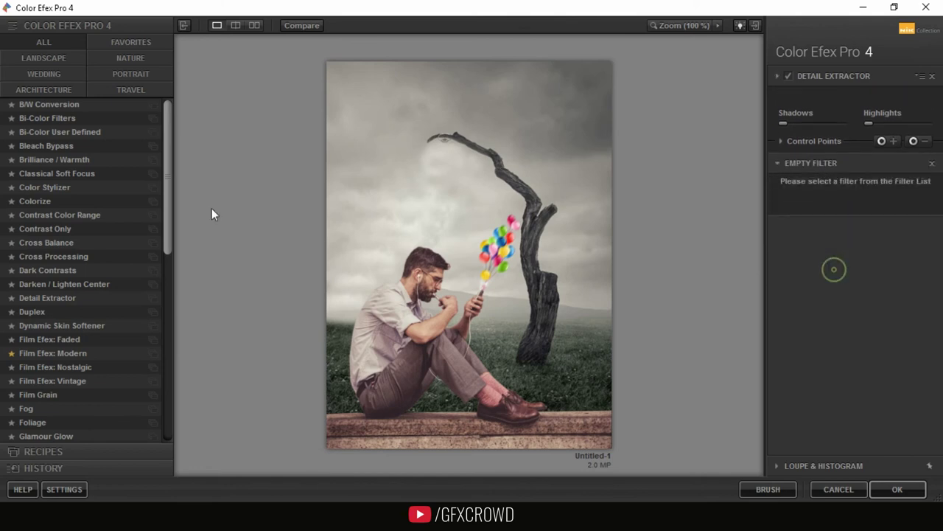
# Step: Add Cross Processing at 50% strength, then another empty filter slot
pyautogui.click(87, 257)
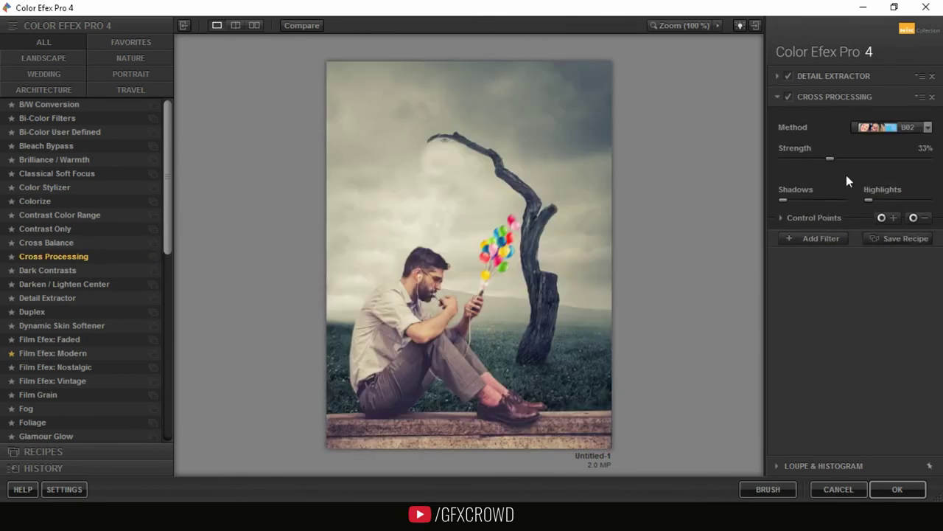
pyautogui.moveTo(834, 160); pyautogui.dragTo(862, 163)
pyautogui.click(825, 237)
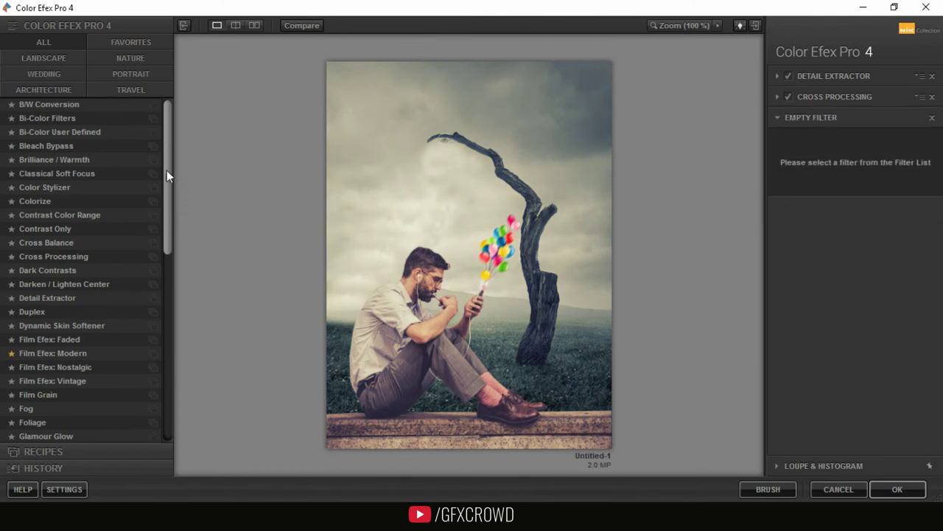
# Step: Add the Ink filter with color set 5 at 11% strength and apply the stack to Photoshop
pyautogui.moveTo(166, 170); pyautogui.dragTo(165, 294)
pyautogui.click(24, 280)
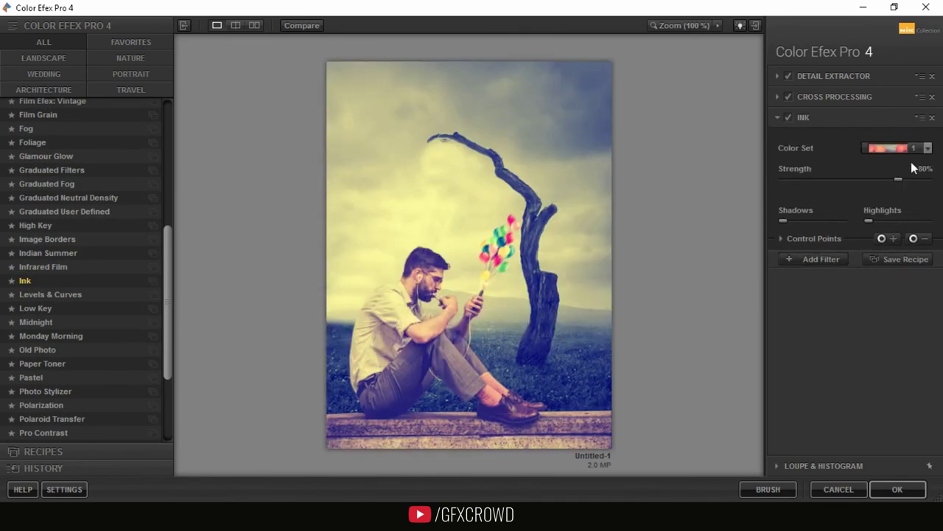
pyautogui.click(921, 147)
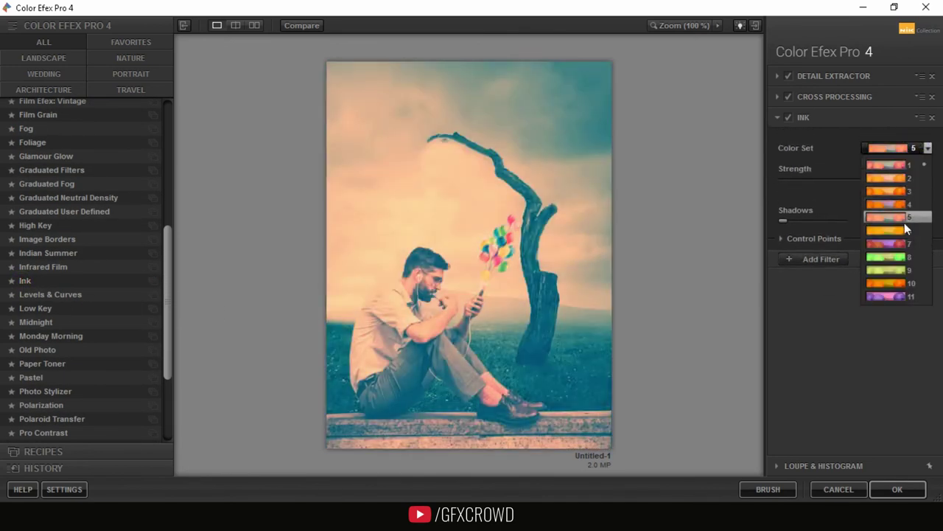
pyautogui.click(905, 217)
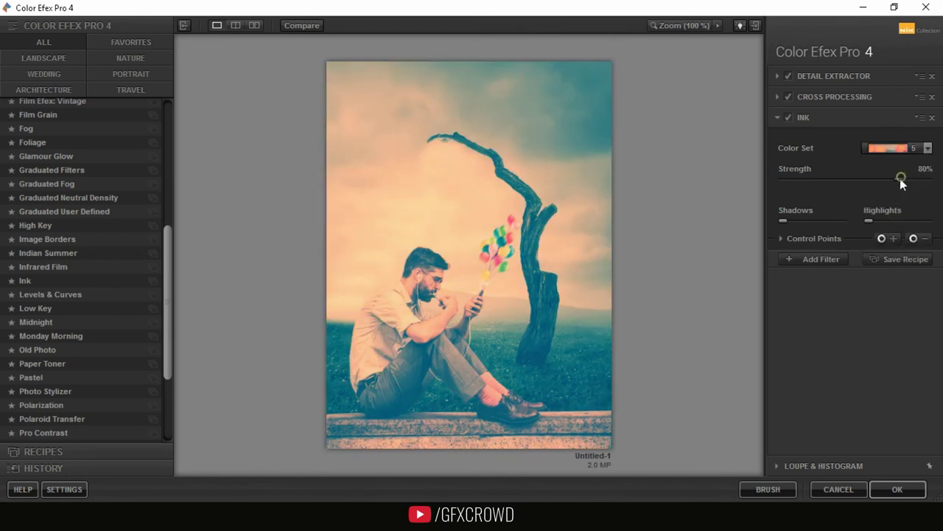
pyautogui.moveTo(900, 179); pyautogui.dragTo(783, 179)
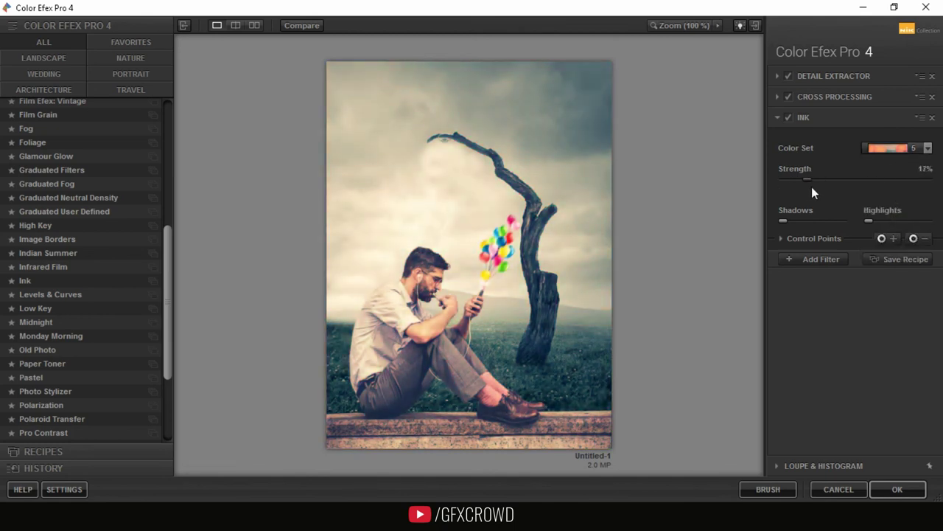
pyautogui.moveTo(813, 187); pyautogui.dragTo(803, 184)
pyautogui.click(897, 489)
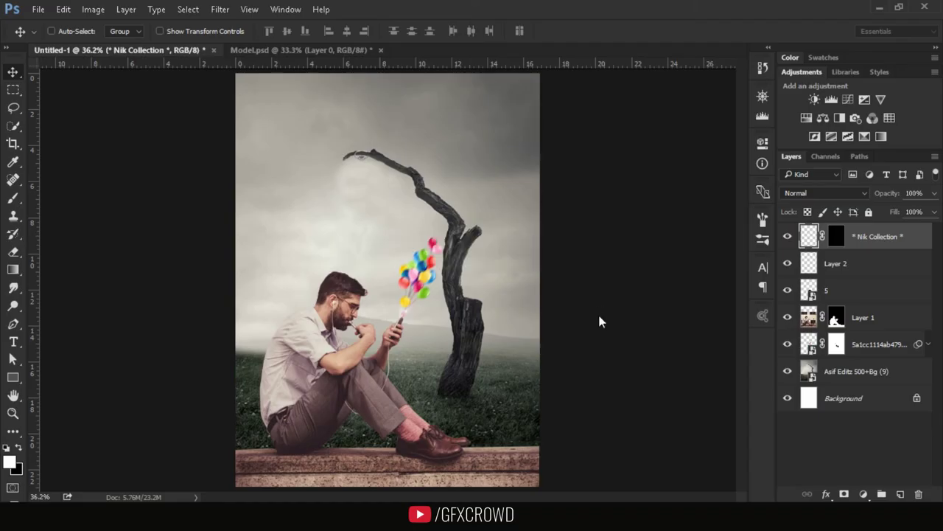
# Step: In the Camera Raw Filter, set Temperature -2, Exposure -0.10, Highlights -9, Clarity +21, and lower Dehaze
pyautogui.click(220, 9)
pyautogui.click(226, 89)
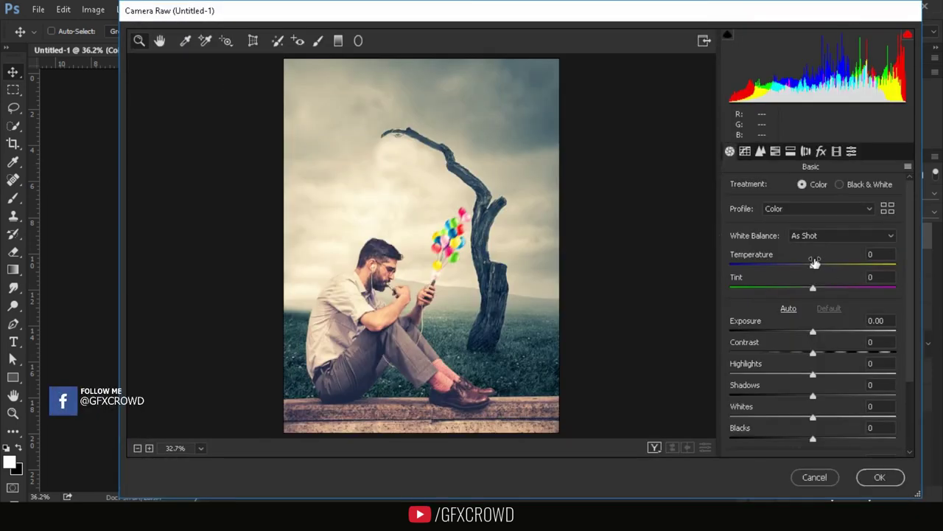
pyautogui.moveTo(814, 260); pyautogui.dragTo(811, 263)
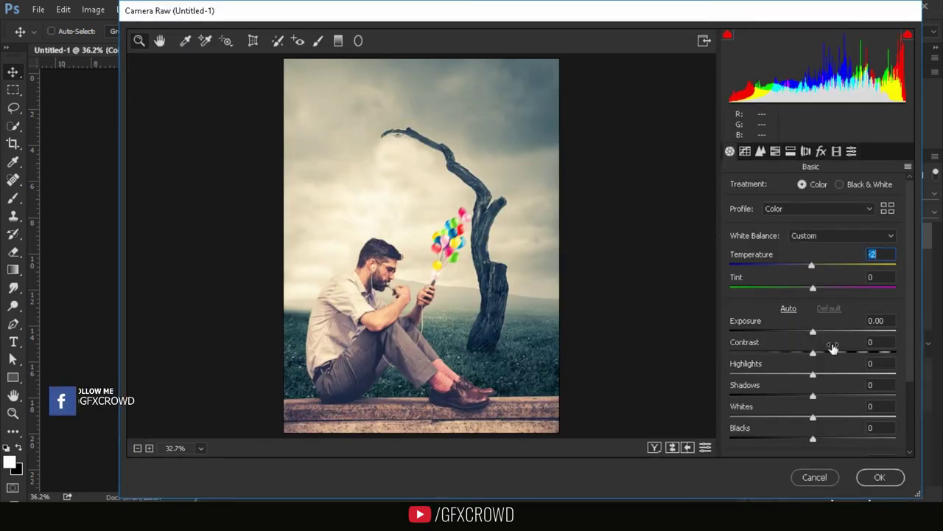
pyautogui.moveTo(813, 330); pyautogui.dragTo(824, 349)
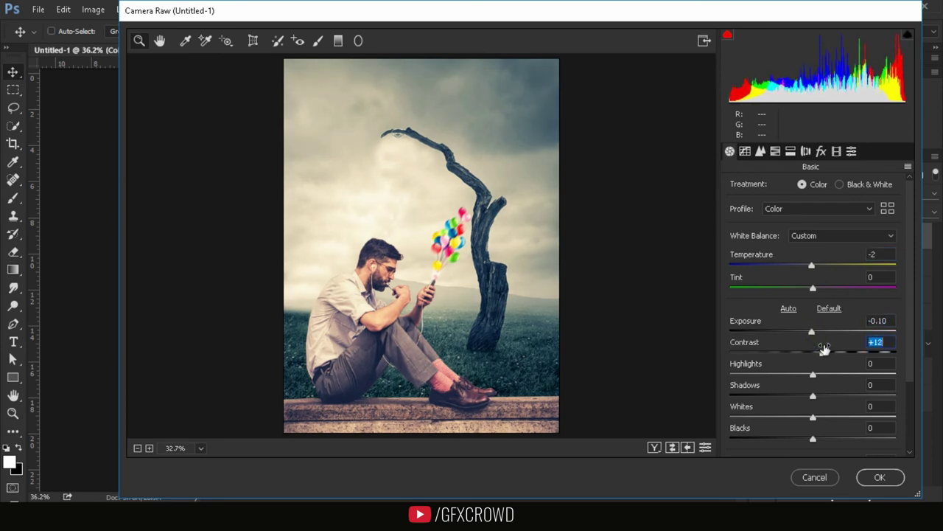
pyautogui.moveTo(813, 370)
pyautogui.mouseDown()
pyautogui.moveTo(794, 394)
pyautogui.moveTo(809, 393)
pyautogui.mouseUp()
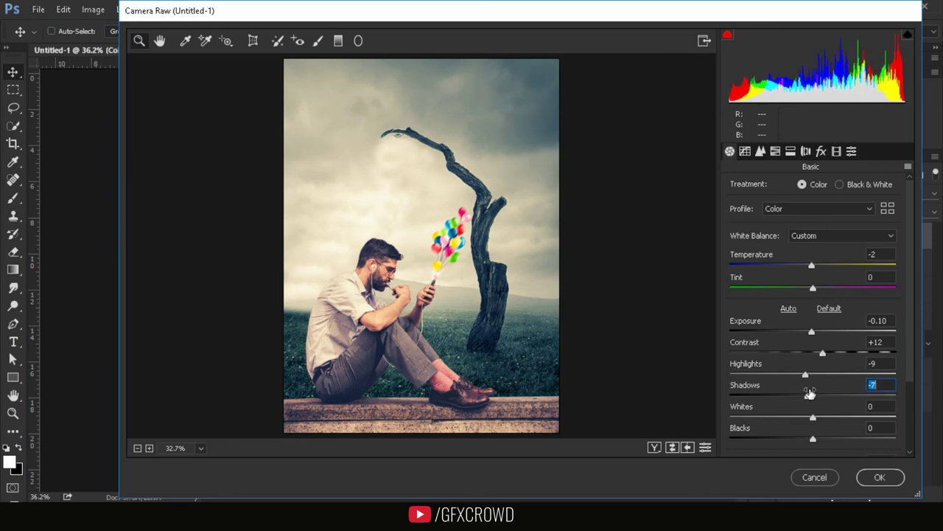
pyautogui.scroll(-3, 902, 413)
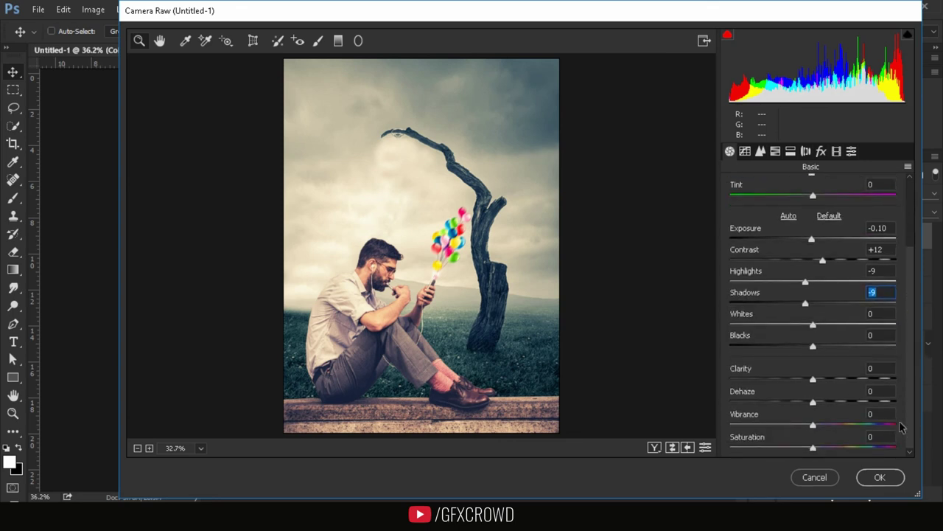
pyautogui.moveTo(816, 376); pyautogui.dragTo(828, 376)
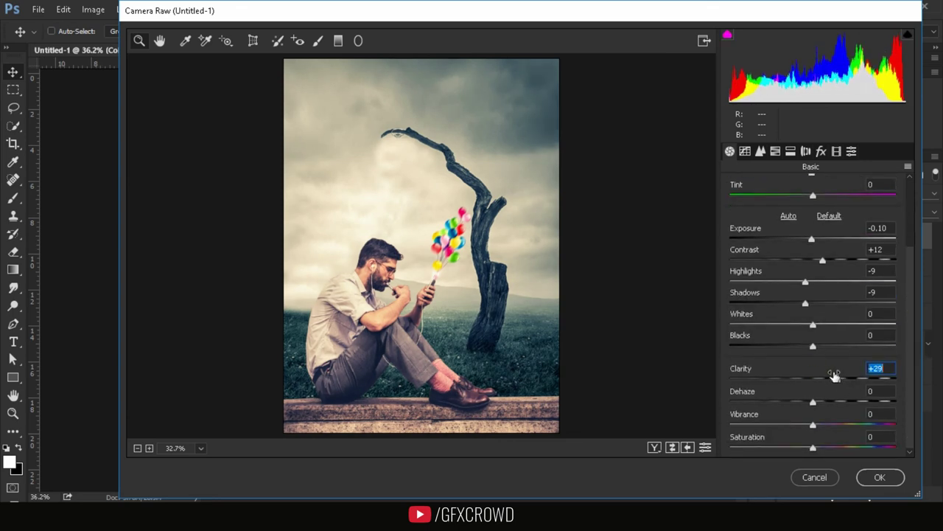
pyautogui.moveTo(813, 397); pyautogui.dragTo(806, 397)
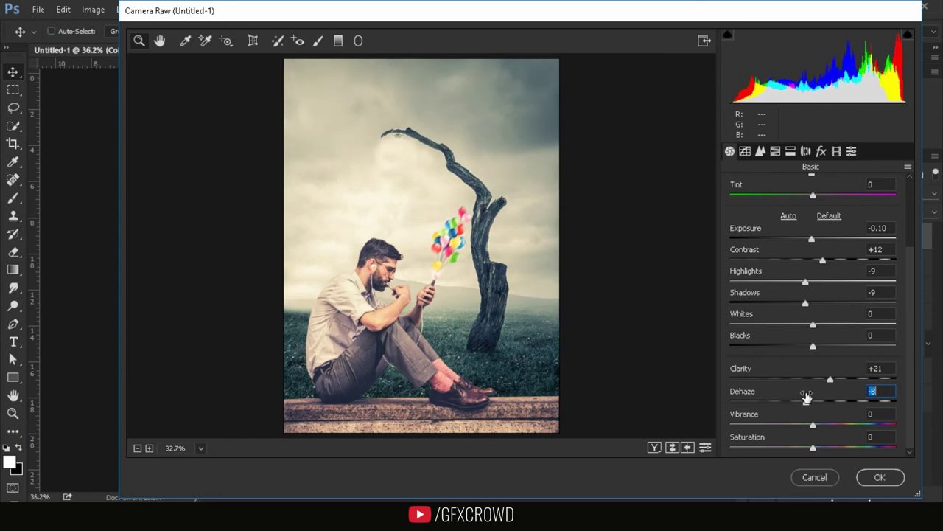
# Step: Apply the Heavy vignetting preset and commit the Camera Raw edits
pyautogui.click(851, 152)
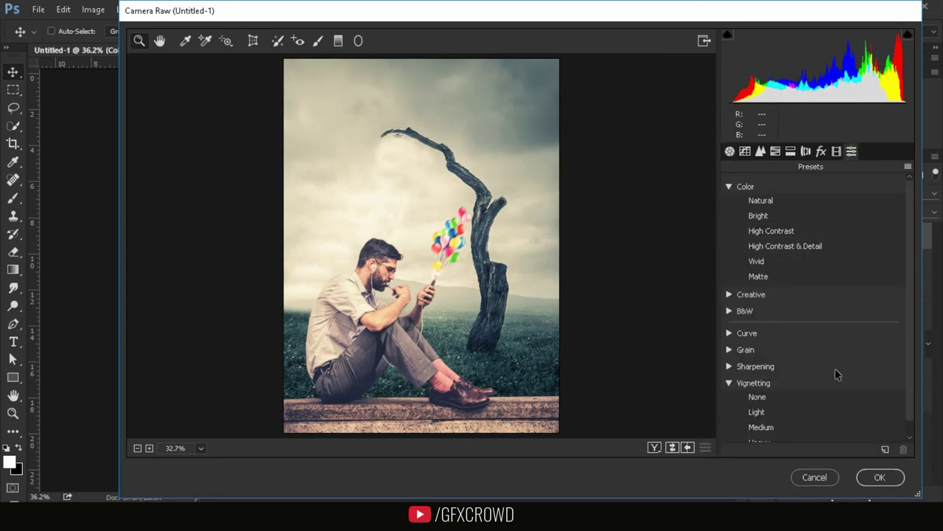
pyautogui.scroll(-1, 907, 346)
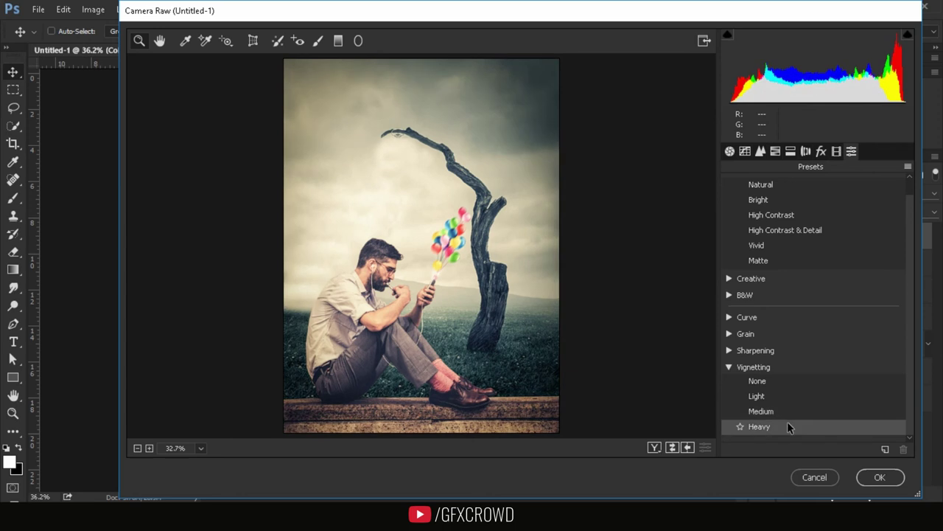
pyautogui.click(788, 427)
pyautogui.click(893, 478)
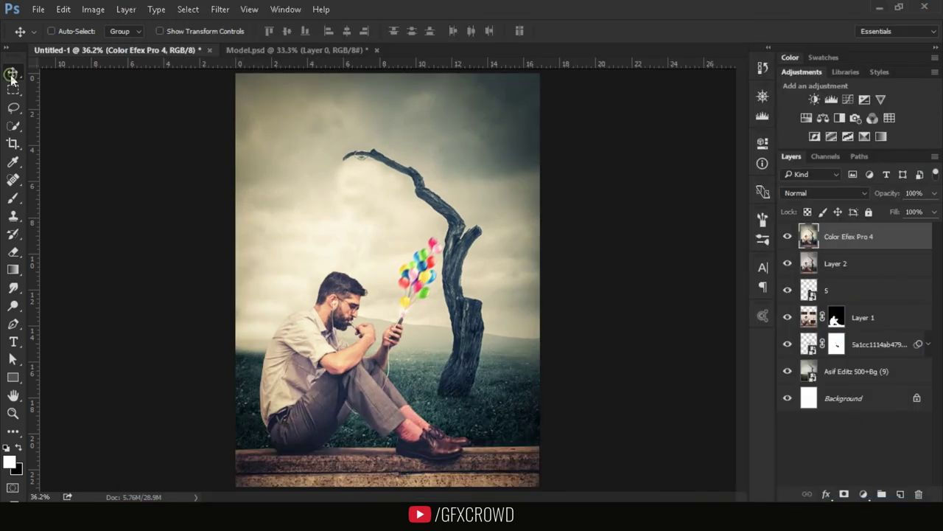
# Step: Zoom the view to 100% on the upper canvas to check the balloons and tree
pyautogui.click(13, 414)
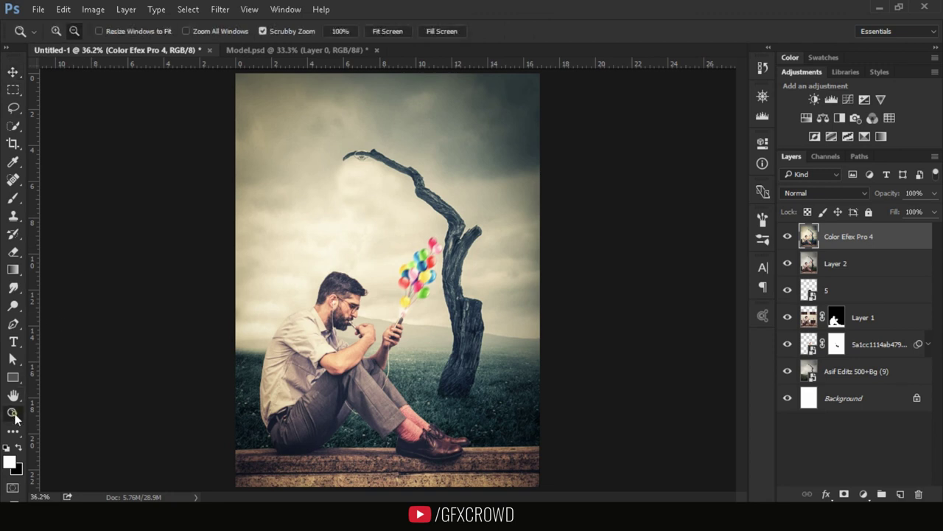
pyautogui.rightClick(516, 125)
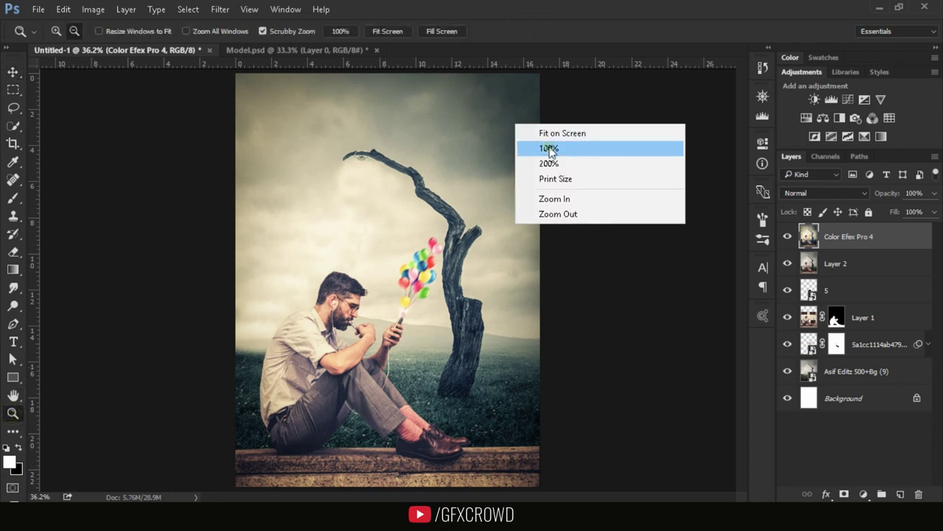
pyautogui.click(549, 149)
pyautogui.rightClick(574, 128)
pyautogui.click(595, 147)
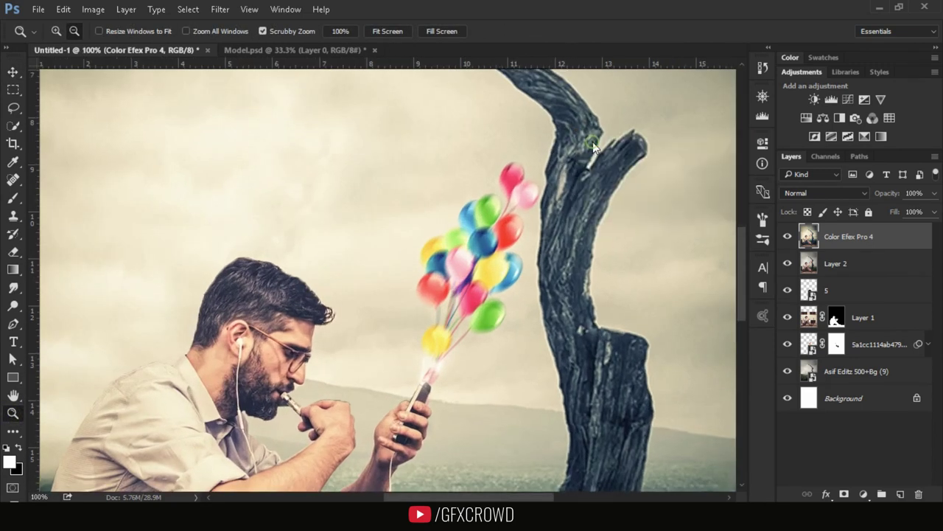